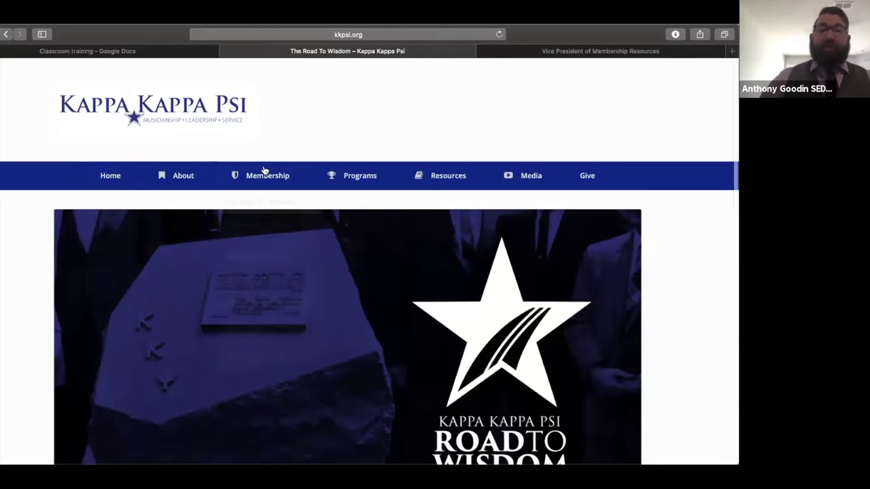
Step: Show the kkpsi.org Road To Wisdom home page through the Zoom screen share
{"action": "mouse_move", "coordinate": [265, 170]}
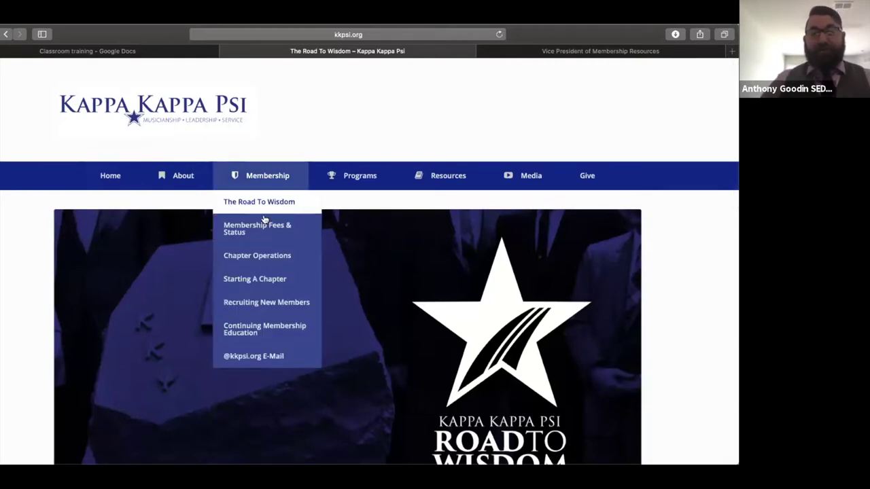
Step: Open the Sign Up For KKPsi.org E-Mail form and check the membership status choices
{"action": "mouse_move", "coordinate": [256, 352]}
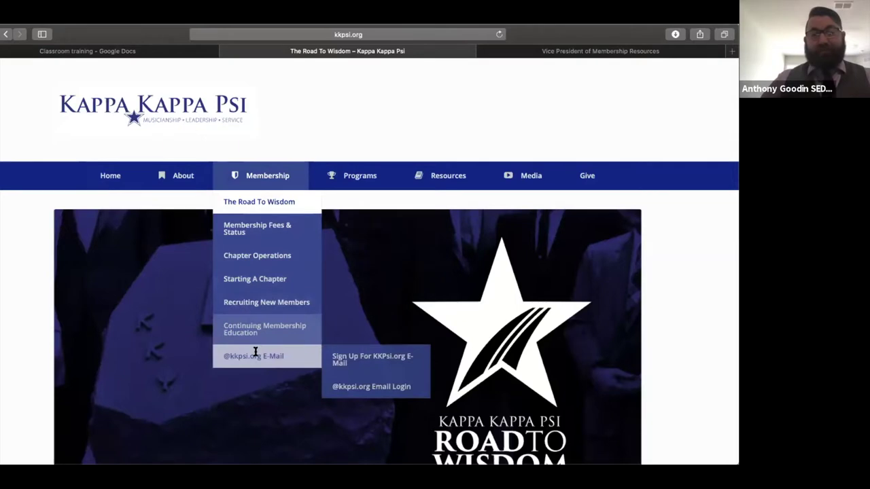
{"action": "left_click", "coordinate": [337, 360]}
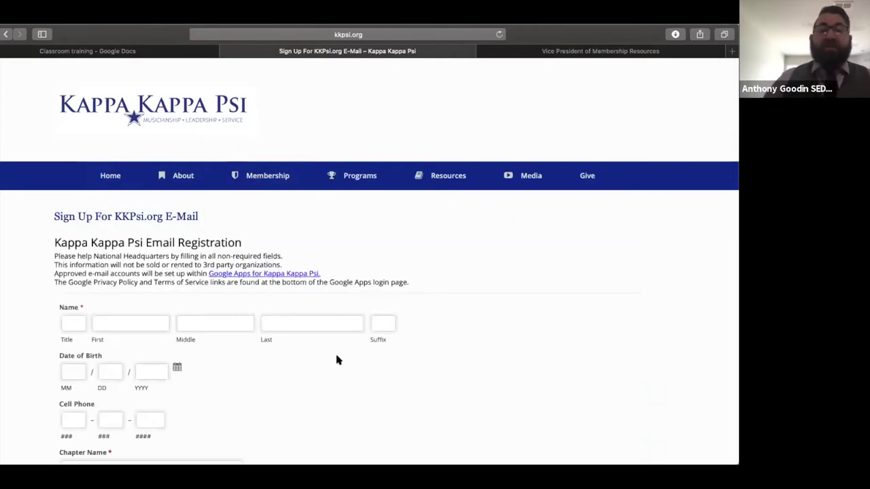
{"action": "scroll", "coordinate": [337, 360], "scroll_direction": "down", "scroll_amount": 2}
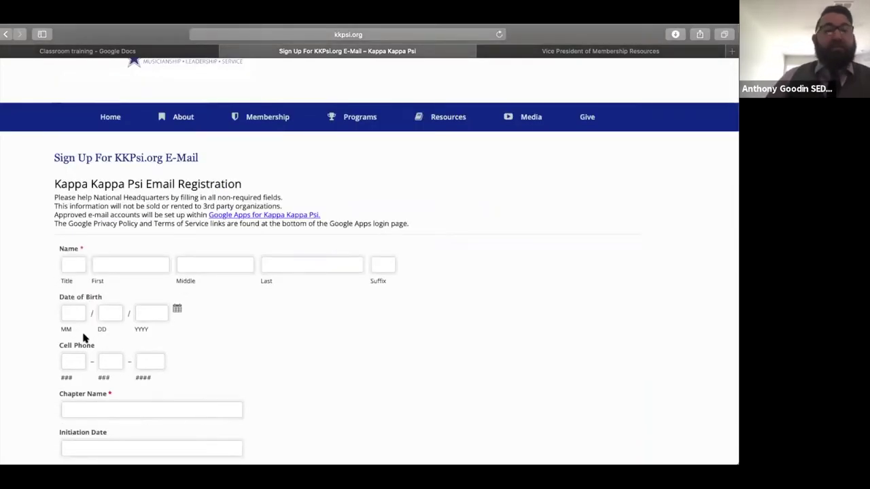
{"action": "scroll", "coordinate": [102, 339], "scroll_direction": "down", "scroll_amount": 2}
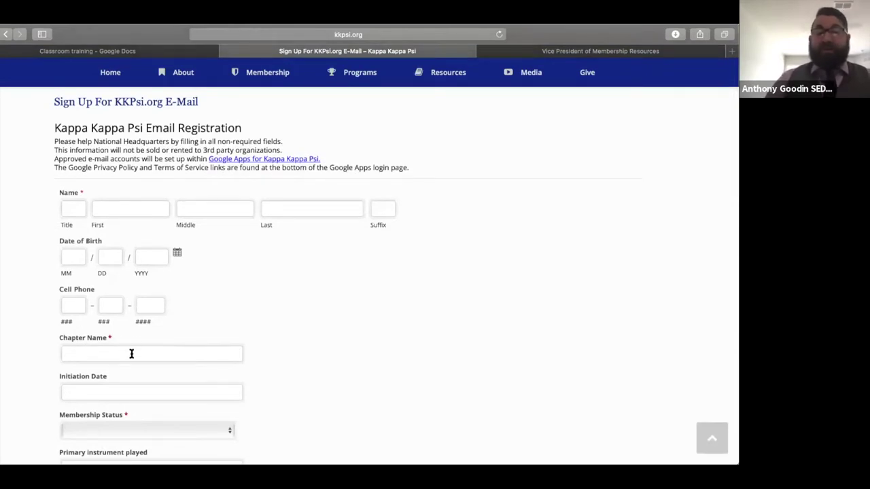
{"action": "scroll", "coordinate": [131, 353], "scroll_direction": "down", "scroll_amount": 1}
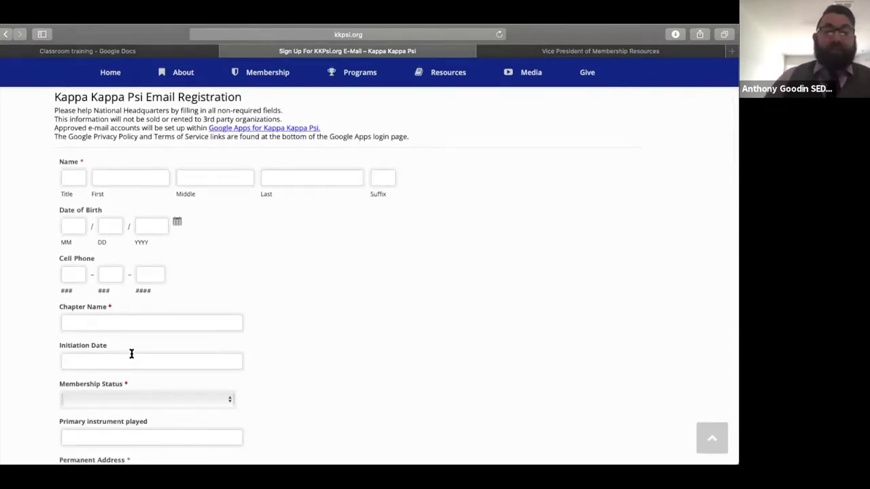
{"action": "left_click", "coordinate": [170, 399]}
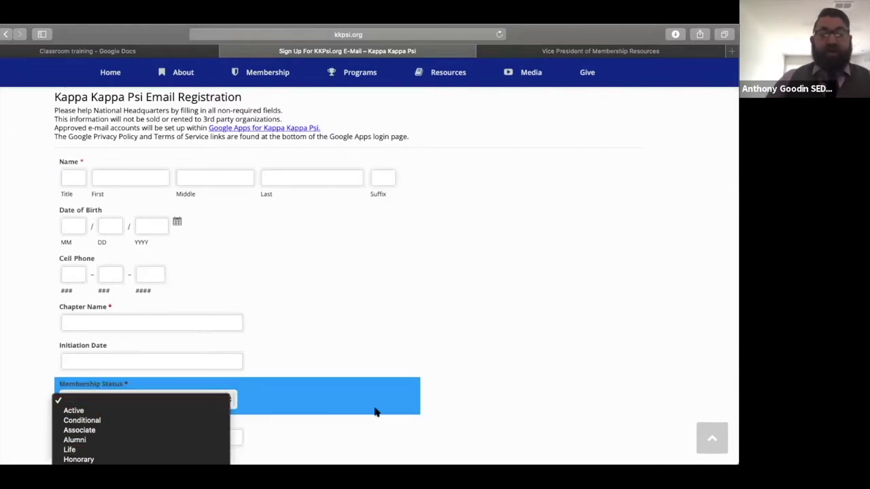
{"action": "left_click", "coordinate": [389, 358]}
{"action": "scroll", "coordinate": [393, 333], "scroll_direction": "down", "scroll_amount": 2}
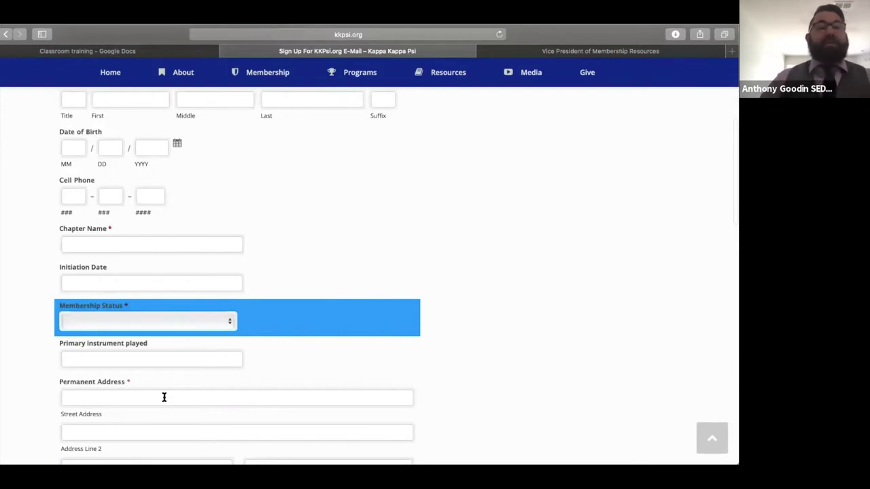
{"action": "scroll", "coordinate": [163, 398], "scroll_direction": "down", "scroll_amount": 2}
{"action": "scroll", "coordinate": [163, 398], "scroll_direction": "down", "scroll_amount": 2}
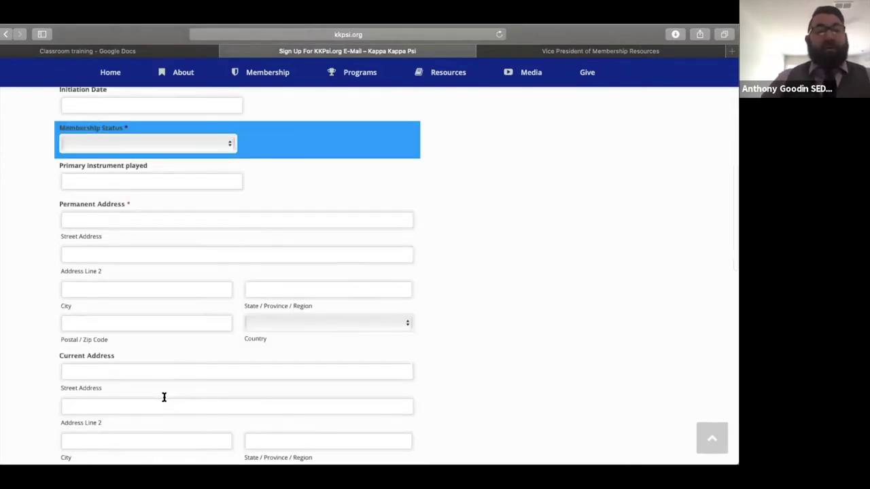
{"action": "scroll", "coordinate": [164, 398], "scroll_direction": "down", "scroll_amount": 1}
{"action": "scroll", "coordinate": [164, 397], "scroll_direction": "down", "scroll_amount": 3}
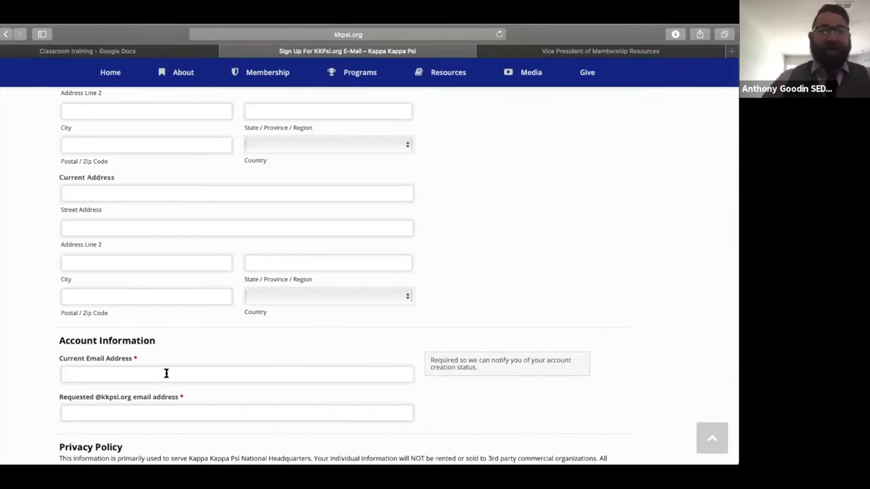
{"action": "scroll", "coordinate": [166, 373], "scroll_direction": "down", "scroll_amount": 2}
{"action": "left_click", "coordinate": [177, 351]}
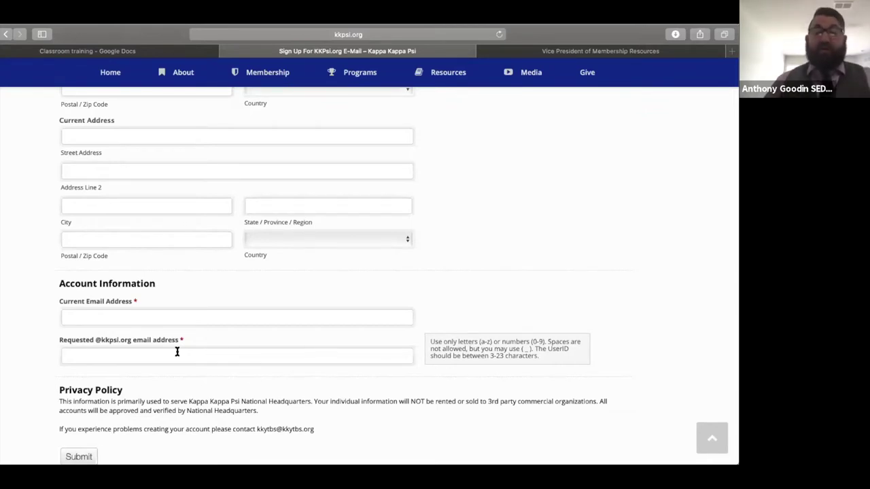
{"action": "left_click", "coordinate": [176, 352]}
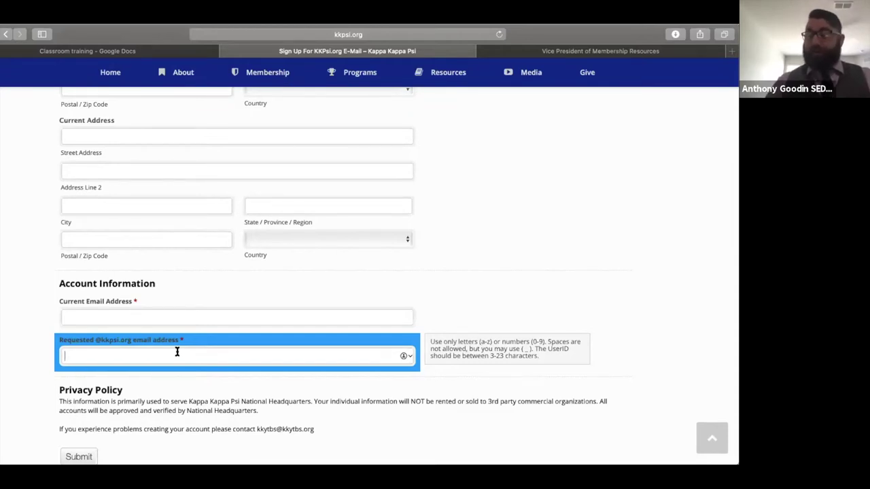
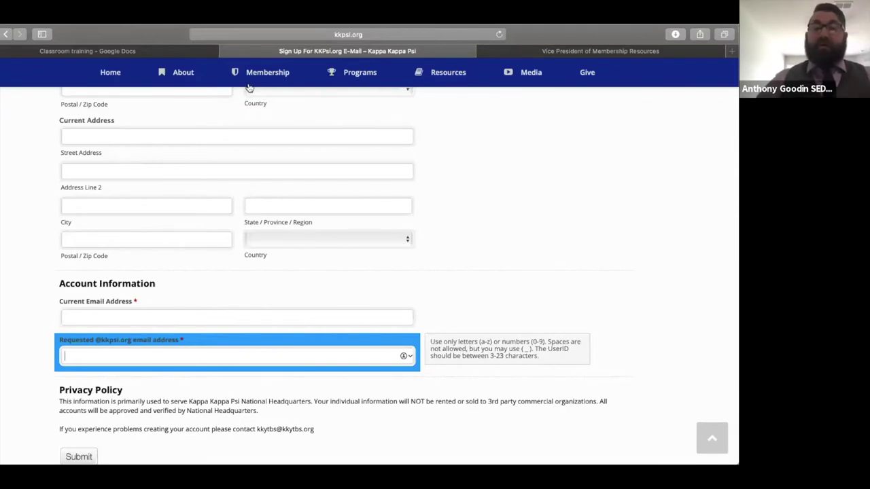
{"action": "mouse_move", "coordinate": [253, 83]}
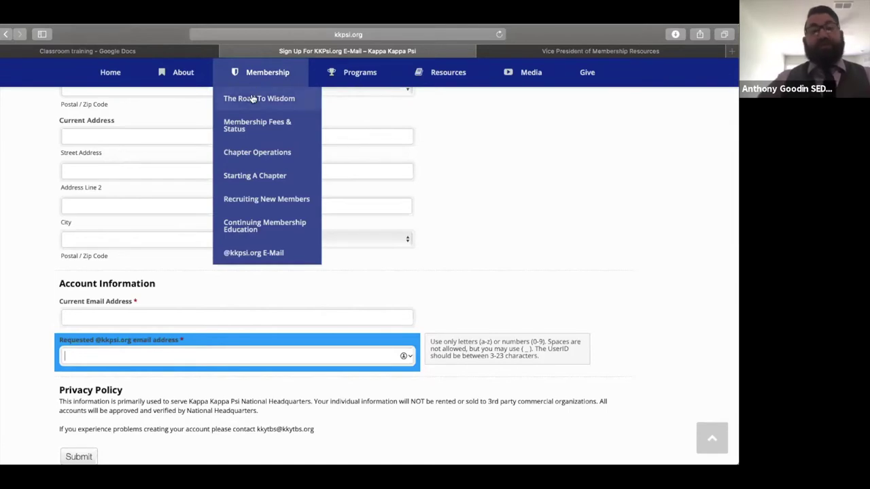
Step: Go from The Road To Wisdom through the Vice President of Membership page to Google Classroom access
{"action": "left_click", "coordinate": [253, 99]}
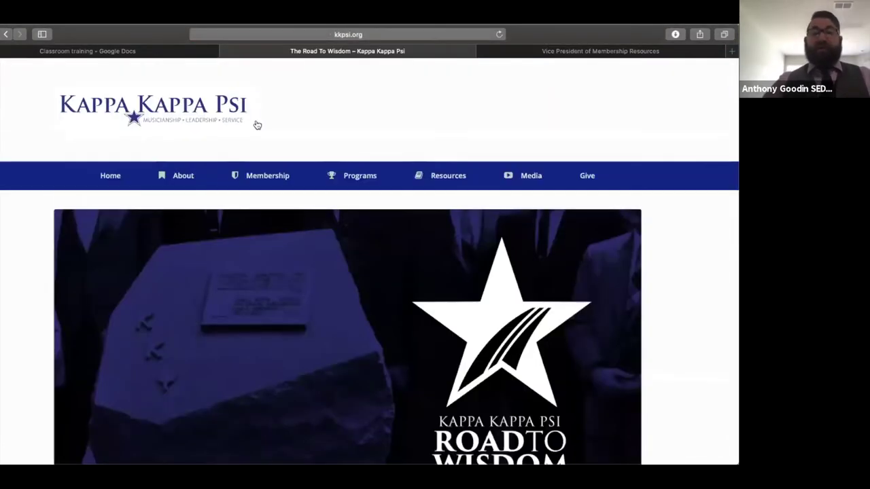
{"action": "mouse_move", "coordinate": [265, 175]}
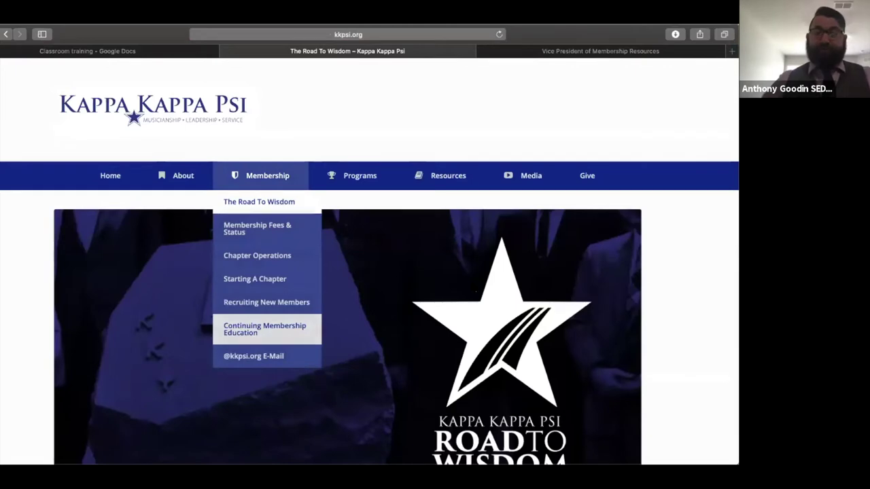
{"action": "scroll", "coordinate": [239, 384], "scroll_direction": "down", "scroll_amount": 5}
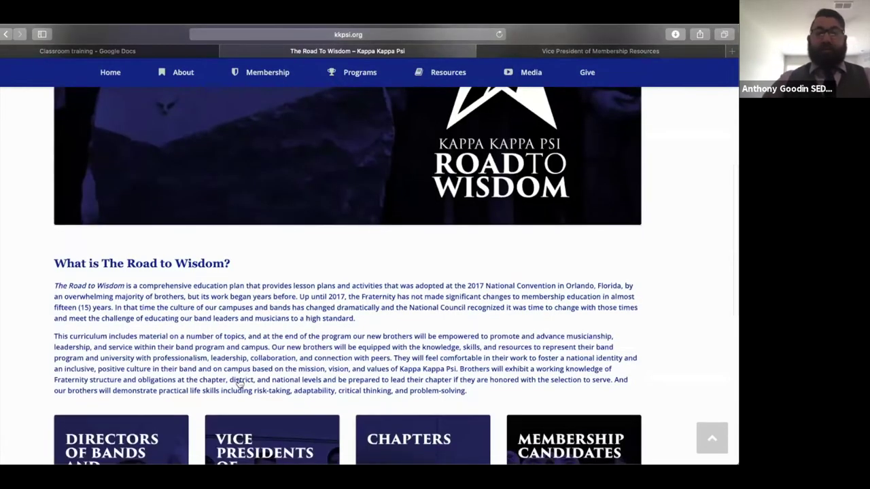
{"action": "scroll", "coordinate": [249, 369], "scroll_direction": "down", "scroll_amount": 2}
{"action": "left_click", "coordinate": [248, 370]}
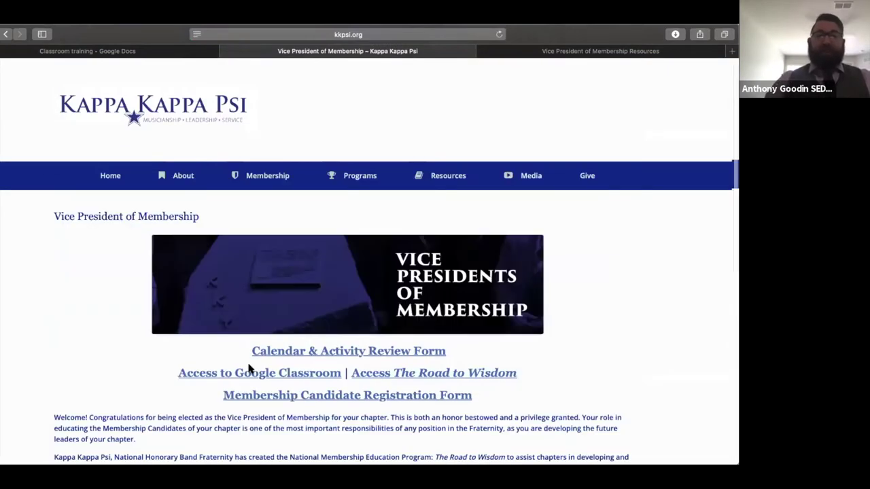
{"action": "scroll", "coordinate": [251, 364], "scroll_direction": "down", "scroll_amount": 1}
{"action": "left_click", "coordinate": [258, 350]}
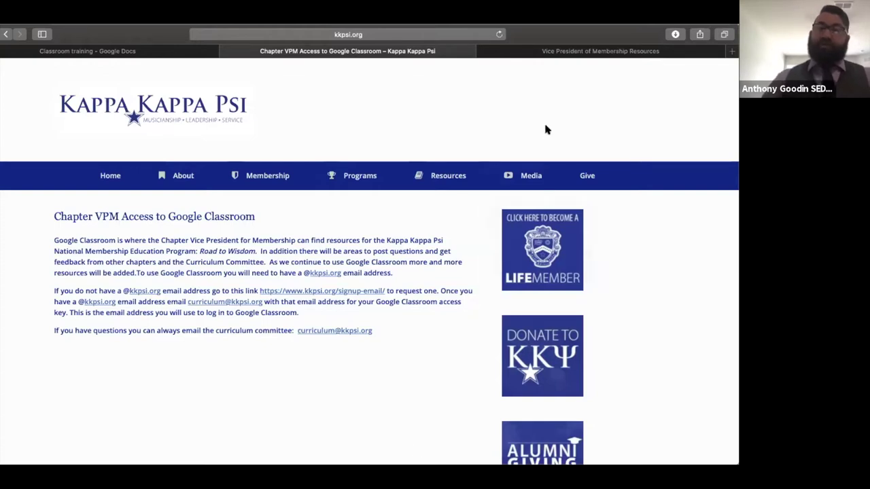
{"action": "left_click", "coordinate": [544, 55]}
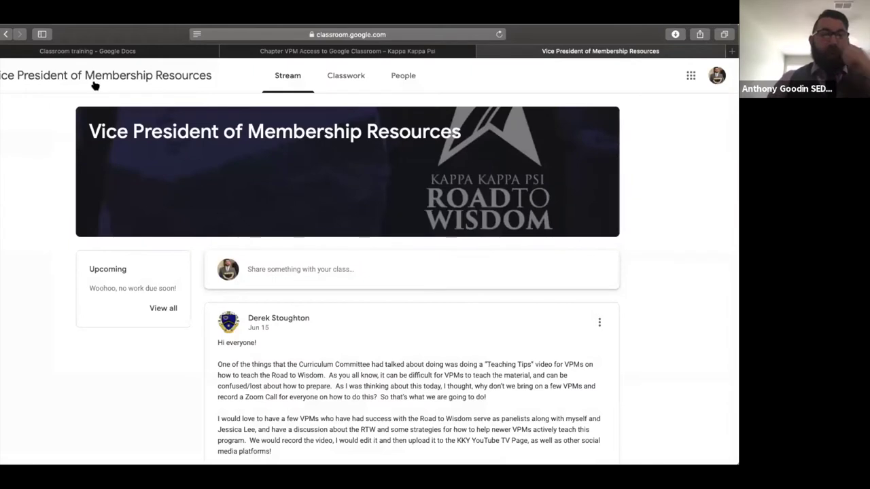
{"action": "left_click", "coordinate": [3, 75]}
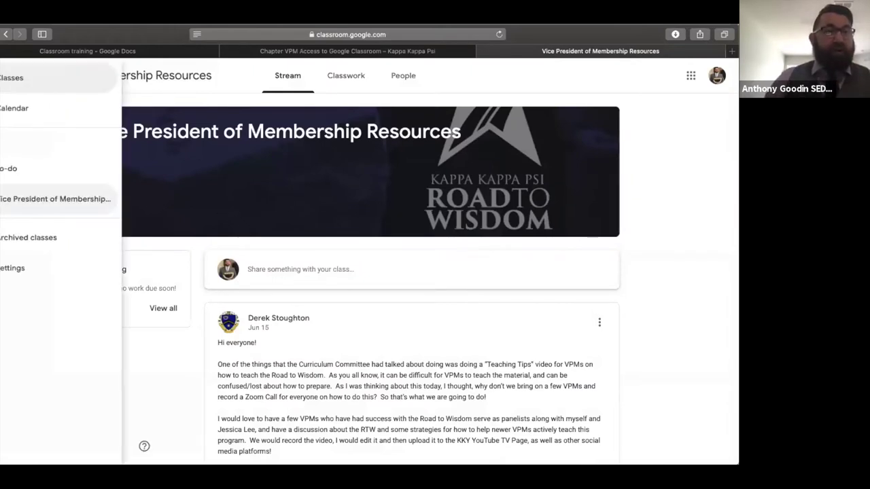
{"action": "left_click", "coordinate": [24, 200]}
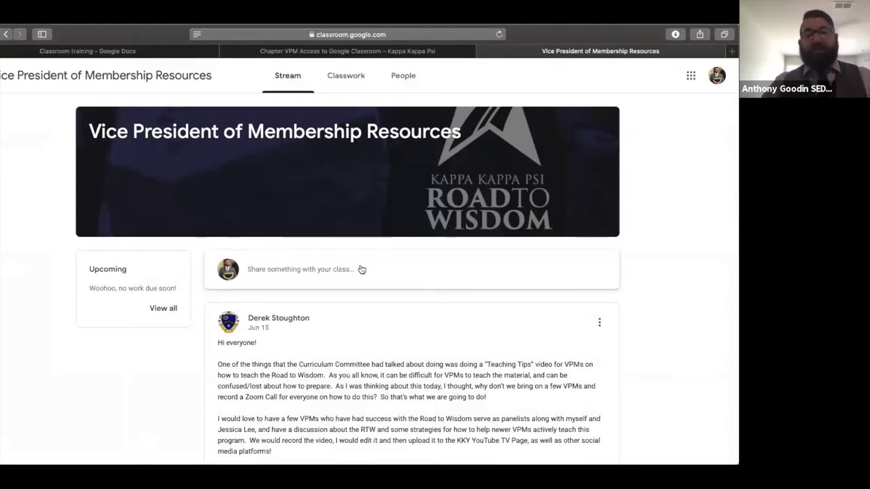
{"action": "scroll", "coordinate": [372, 278], "scroll_direction": "down", "scroll_amount": 3}
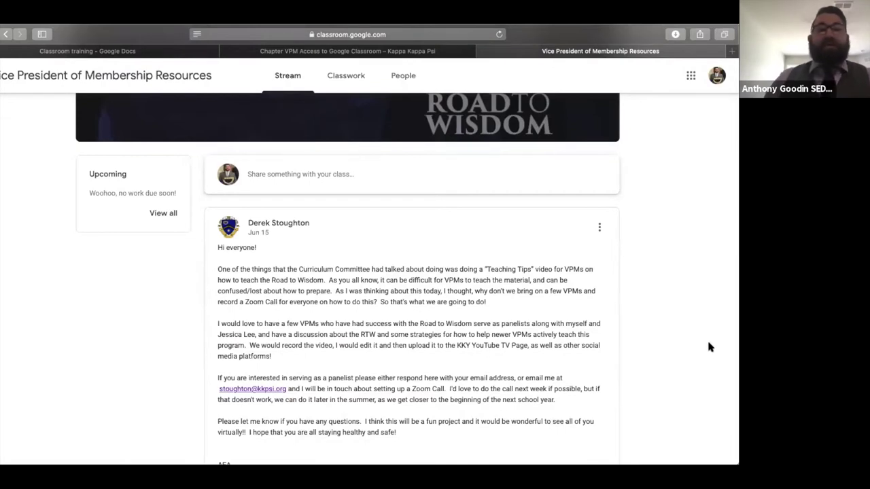
{"action": "scroll", "coordinate": [708, 343], "scroll_direction": "down", "scroll_amount": 1}
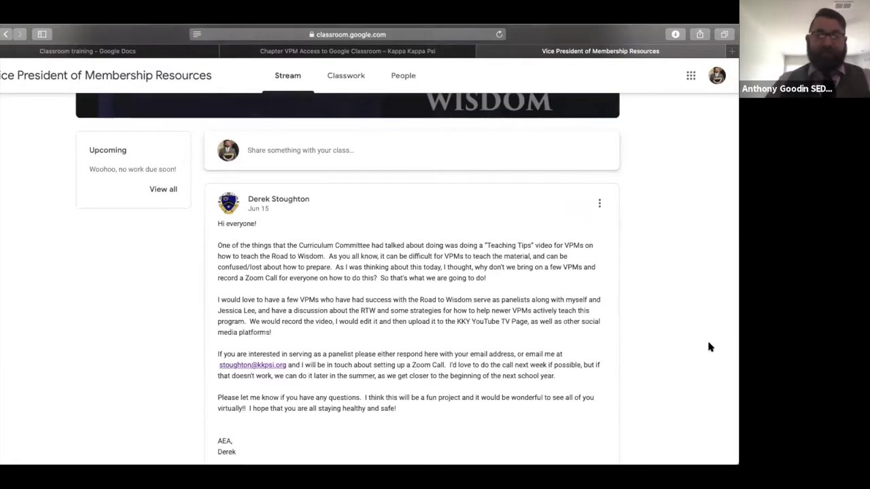
{"action": "scroll", "coordinate": [708, 348], "scroll_direction": "down", "scroll_amount": 1}
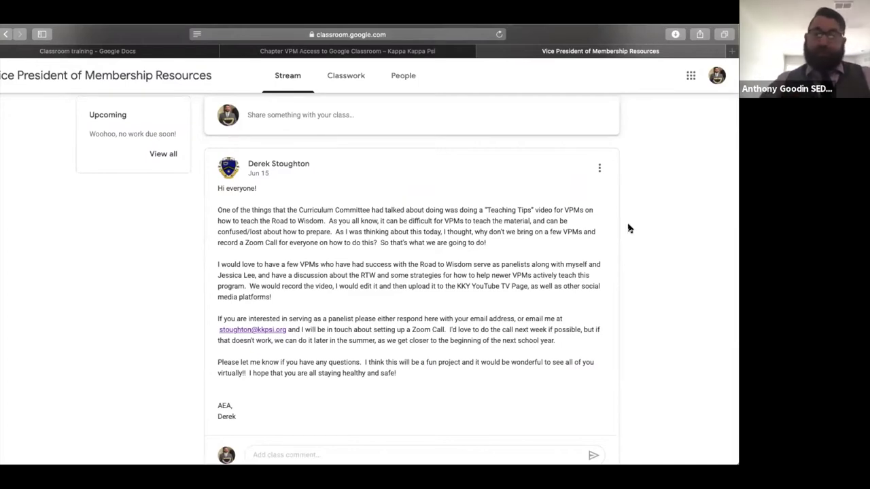
{"action": "scroll", "coordinate": [628, 227], "scroll_direction": "down", "scroll_amount": 3}
{"action": "scroll", "coordinate": [628, 228], "scroll_direction": "down", "scroll_amount": 6}
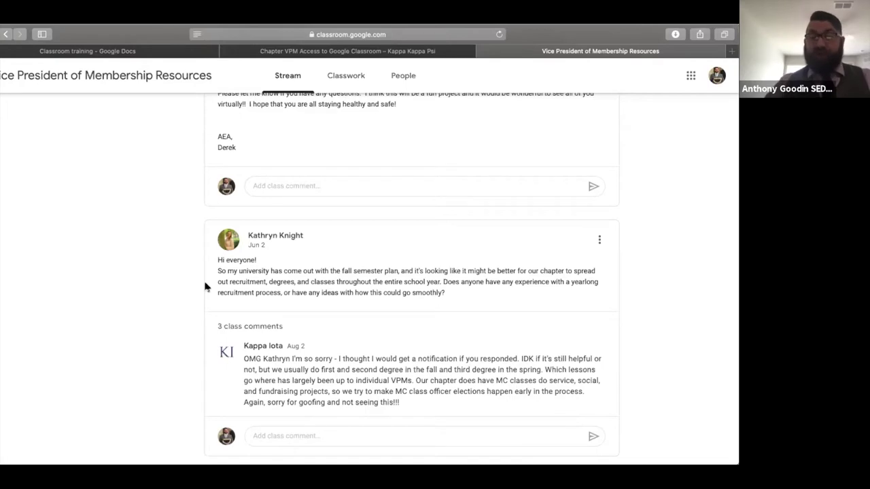
{"action": "scroll", "coordinate": [205, 286], "scroll_direction": "down", "scroll_amount": 3}
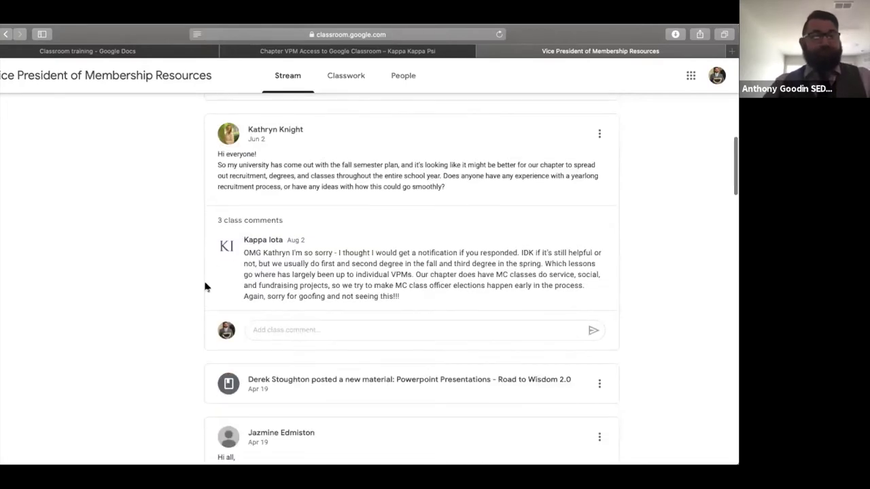
{"action": "scroll", "coordinate": [205, 286], "scroll_direction": "down", "scroll_amount": 3}
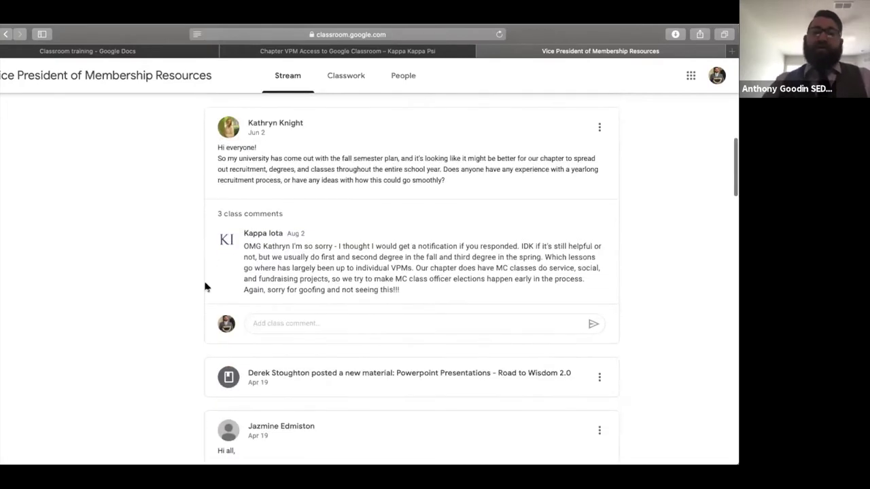
{"action": "scroll", "coordinate": [205, 286], "scroll_direction": "up", "scroll_amount": 10}
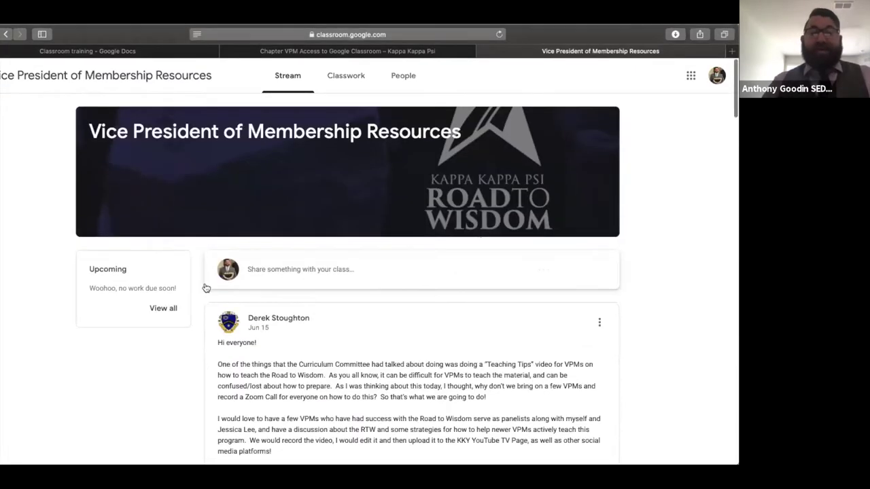
{"action": "scroll", "coordinate": [206, 287], "scroll_direction": "down", "scroll_amount": 1}
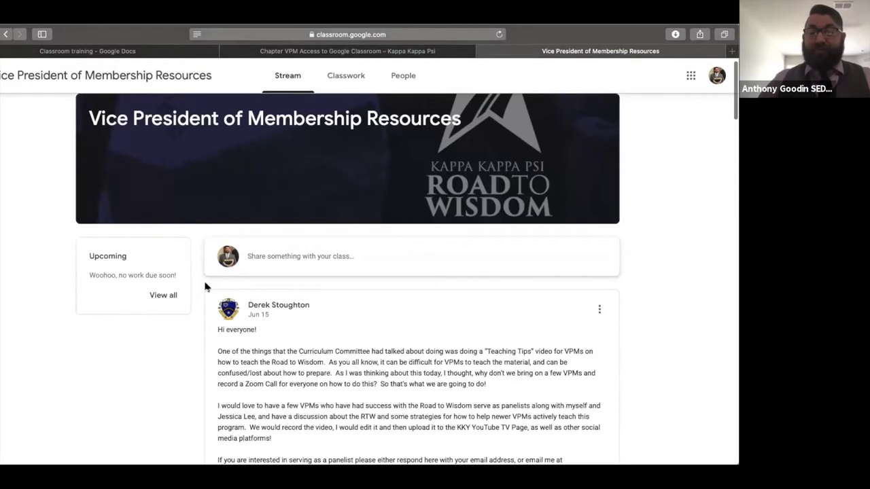
{"action": "scroll", "coordinate": [206, 288], "scroll_direction": "down", "scroll_amount": 1}
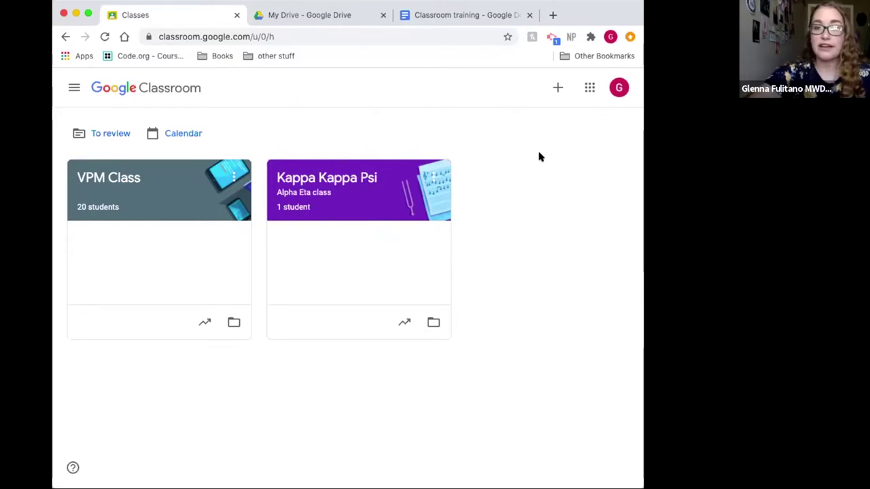
Step: Create a class named 'Fake Class', acknowledging the school-use notice
{"action": "left_click", "coordinate": [557, 89]}
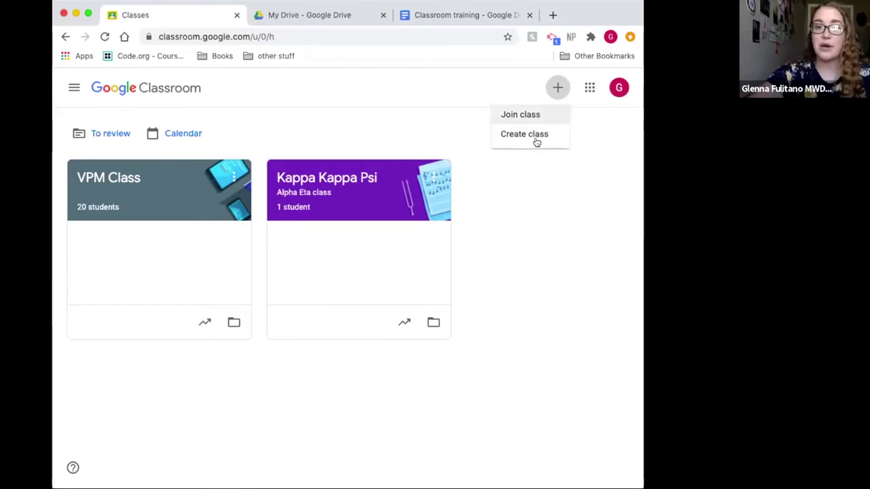
{"action": "left_click", "coordinate": [537, 138]}
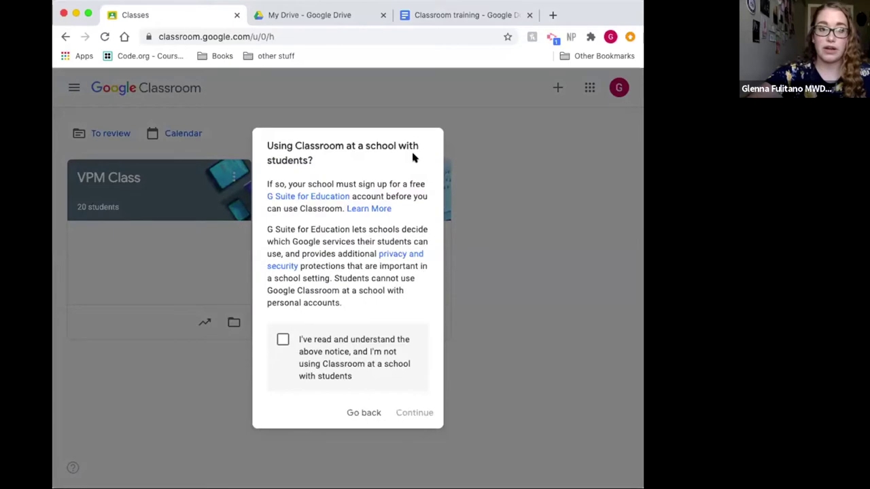
{"action": "left_click", "coordinate": [282, 339]}
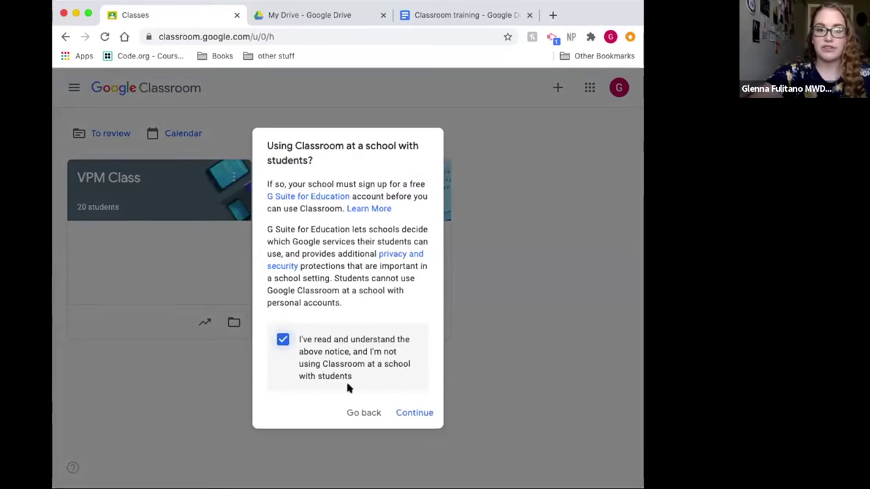
{"action": "left_click", "coordinate": [416, 414]}
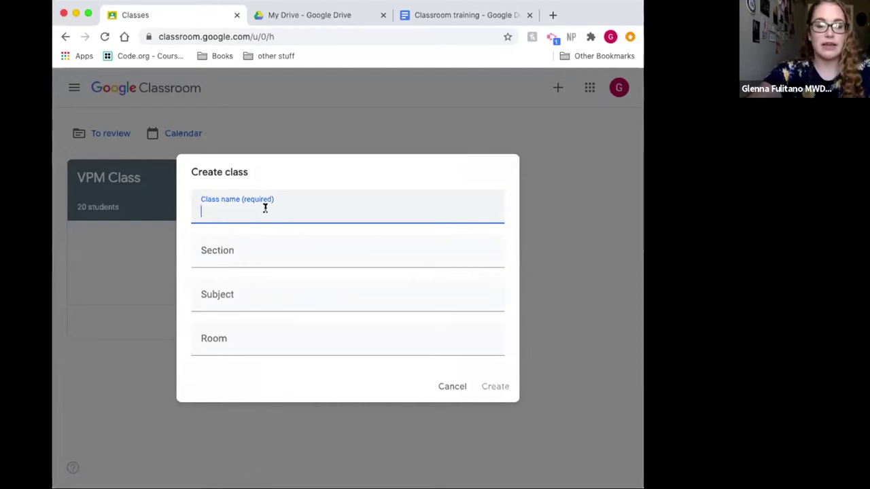
{"action": "type", "text": "Fake"}
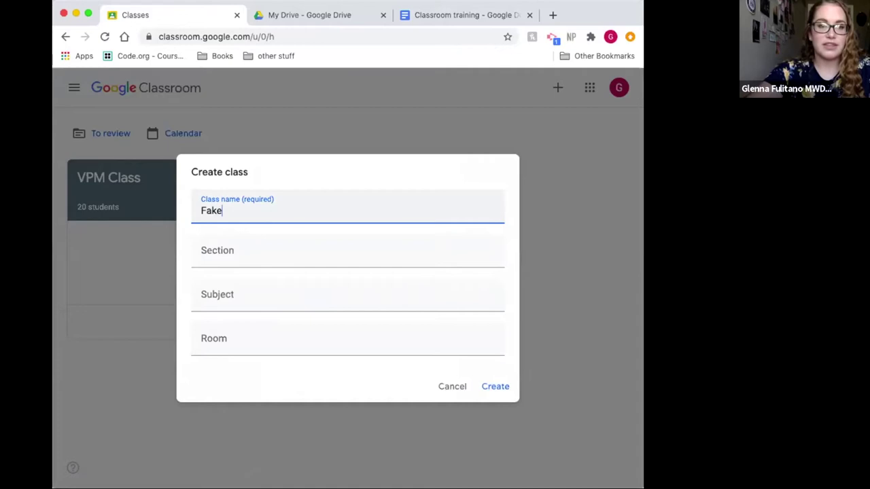
{"action": "type", "text": " Class"}
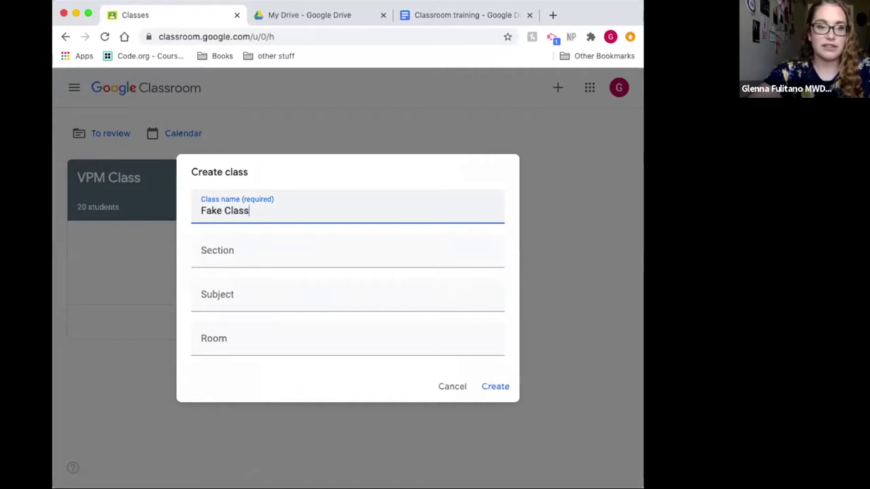
{"action": "left_click", "coordinate": [501, 386]}
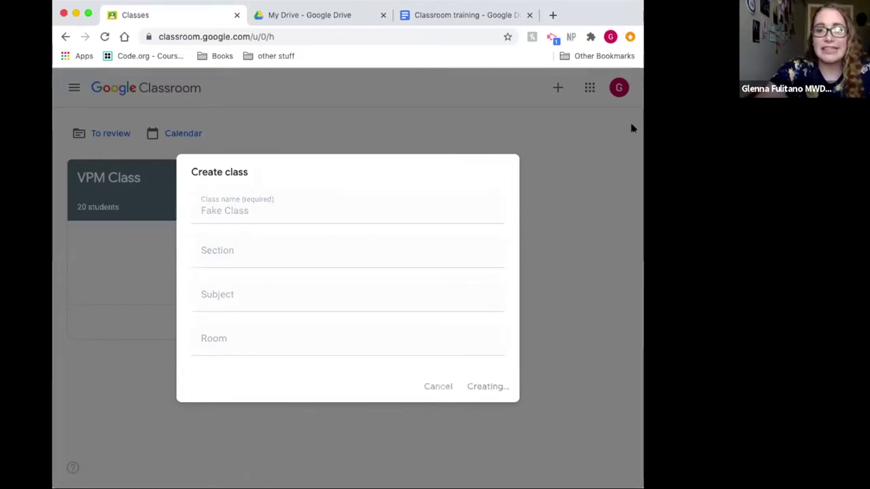
Step: Apply the purple sheet-music Arts theme to Fake Class and enlarge the class code
{"action": "scroll", "coordinate": [481, 362], "scroll_direction": "down", "scroll_amount": 1}
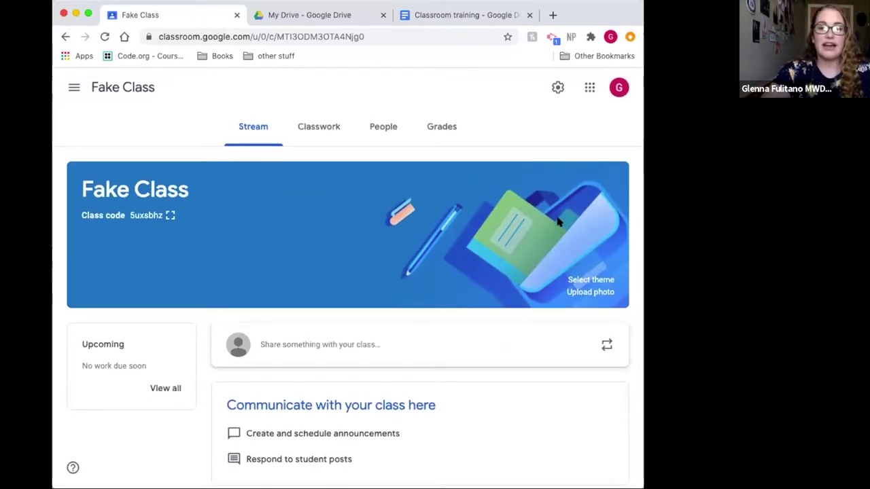
{"action": "left_click", "coordinate": [592, 280]}
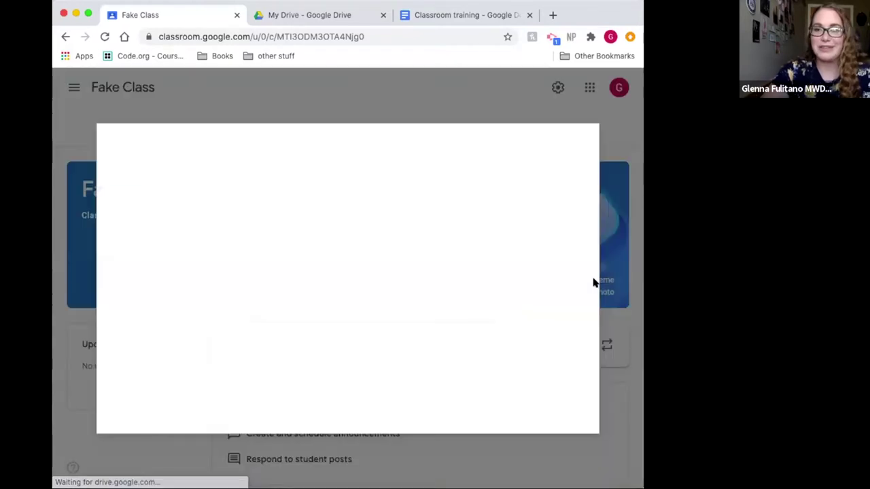
{"action": "scroll", "coordinate": [429, 303], "scroll_direction": "down", "scroll_amount": 5}
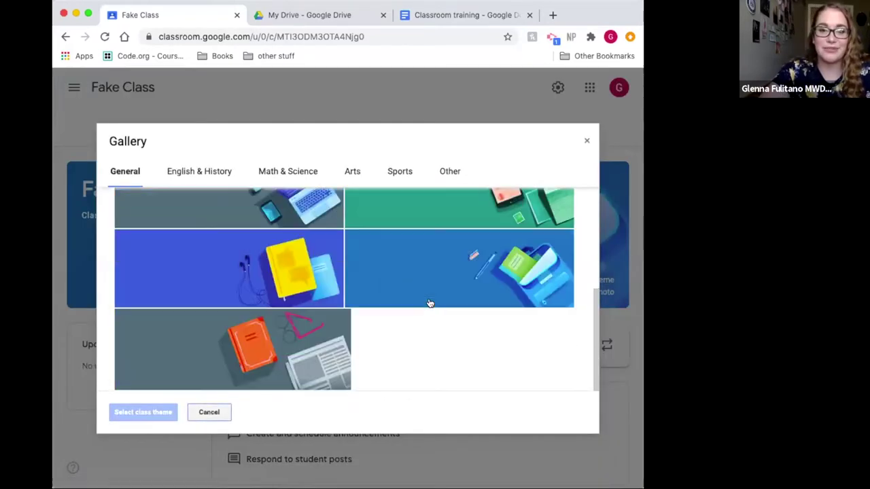
{"action": "scroll", "coordinate": [430, 303], "scroll_direction": "up", "scroll_amount": 5}
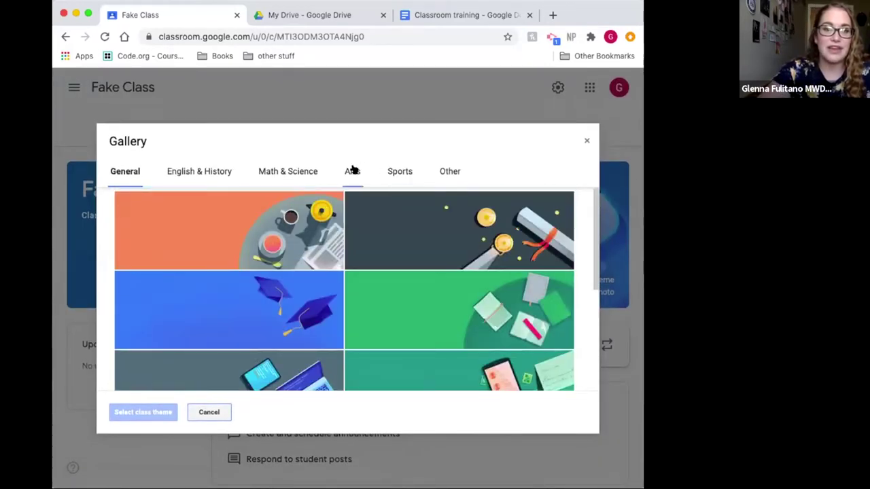
{"action": "left_click", "coordinate": [352, 170]}
{"action": "scroll", "coordinate": [356, 286], "scroll_direction": "down", "scroll_amount": 5}
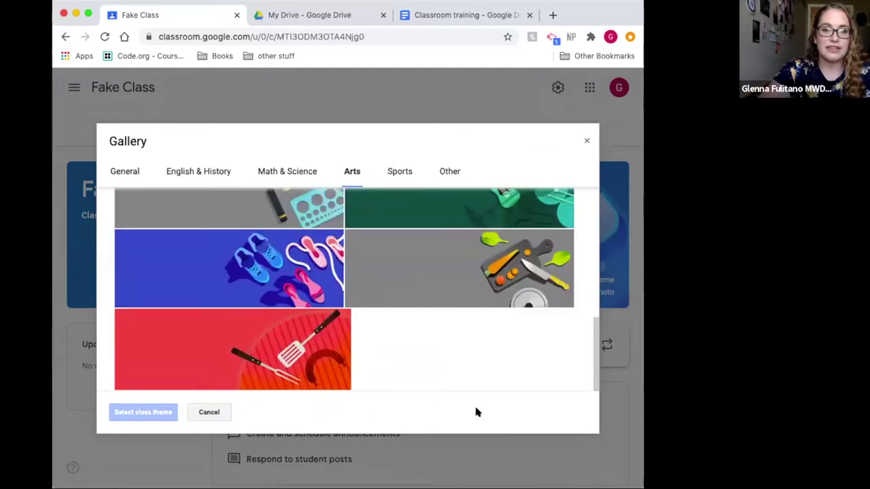
{"action": "scroll", "coordinate": [475, 412], "scroll_direction": "down", "scroll_amount": 1}
{"action": "scroll", "coordinate": [458, 314], "scroll_direction": "up", "scroll_amount": 5}
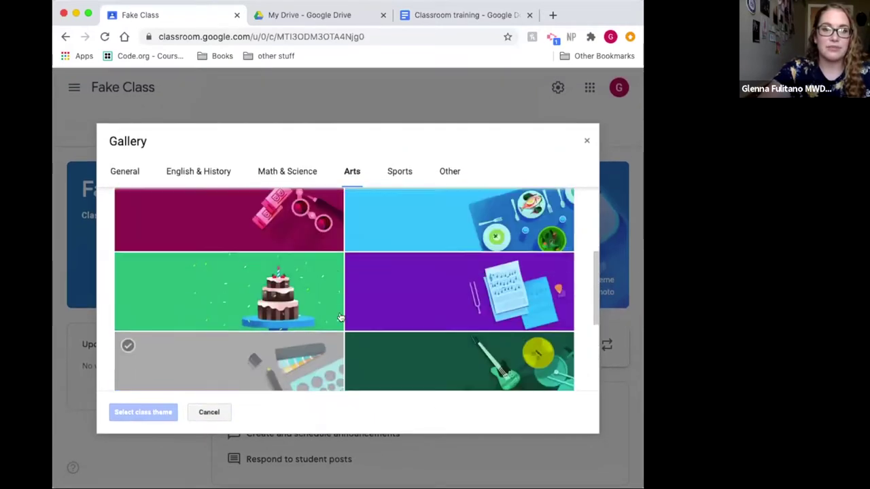
{"action": "left_click", "coordinate": [458, 314]}
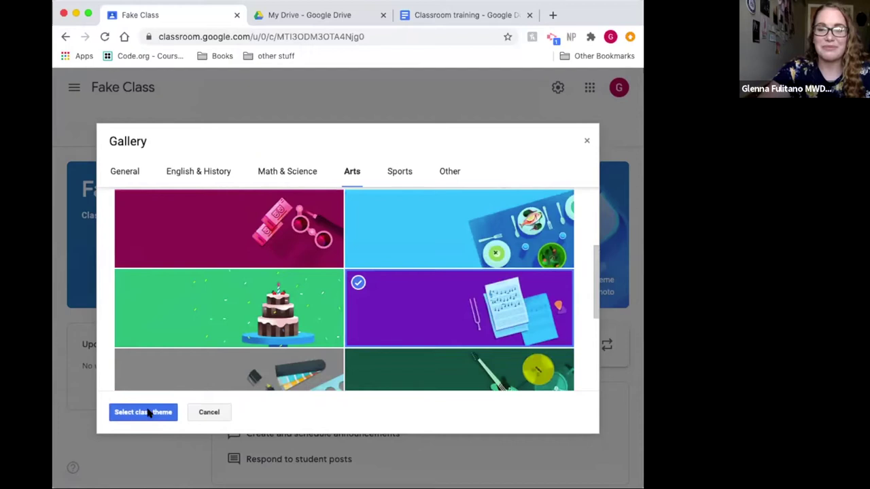
{"action": "left_click", "coordinate": [146, 412]}
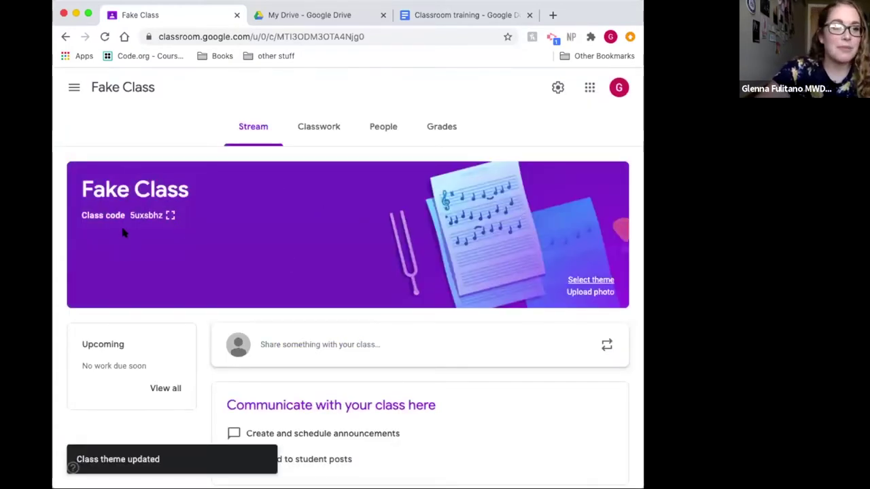
{"action": "left_click", "coordinate": [170, 215]}
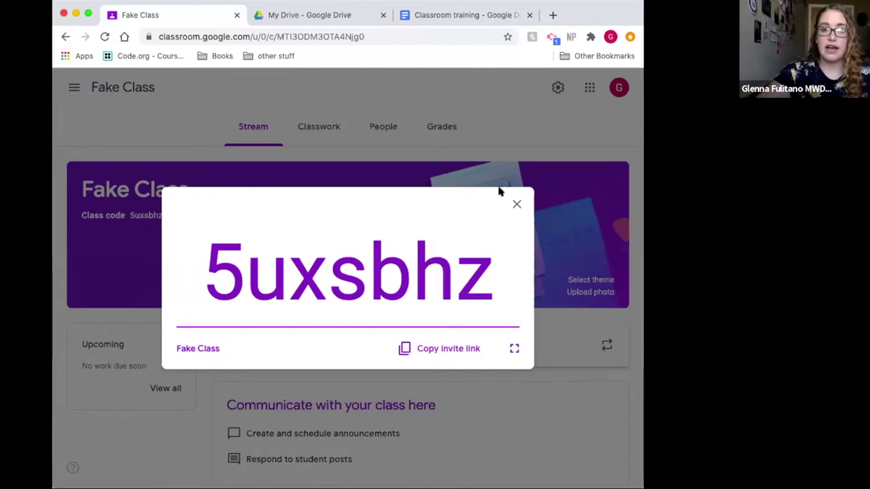
Step: Close the enlarged class code and go to the Fake Class Classwork page
{"action": "left_click", "coordinate": [514, 205]}
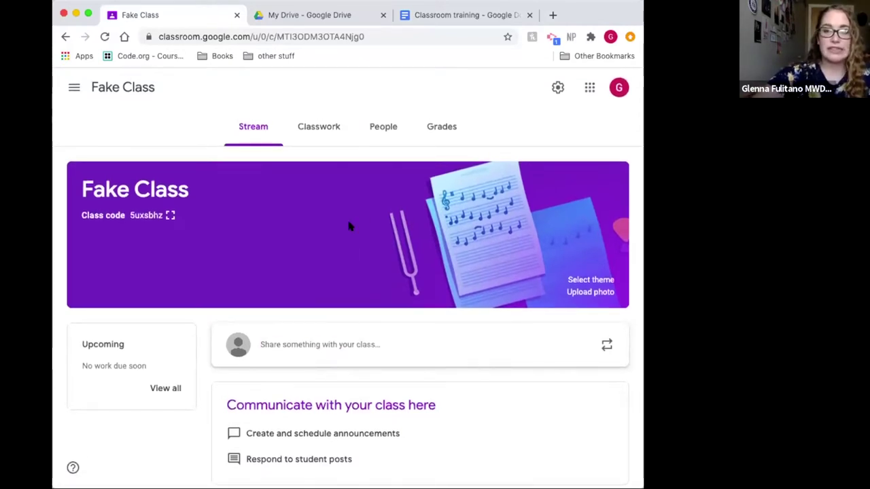
{"action": "left_click", "coordinate": [319, 128]}
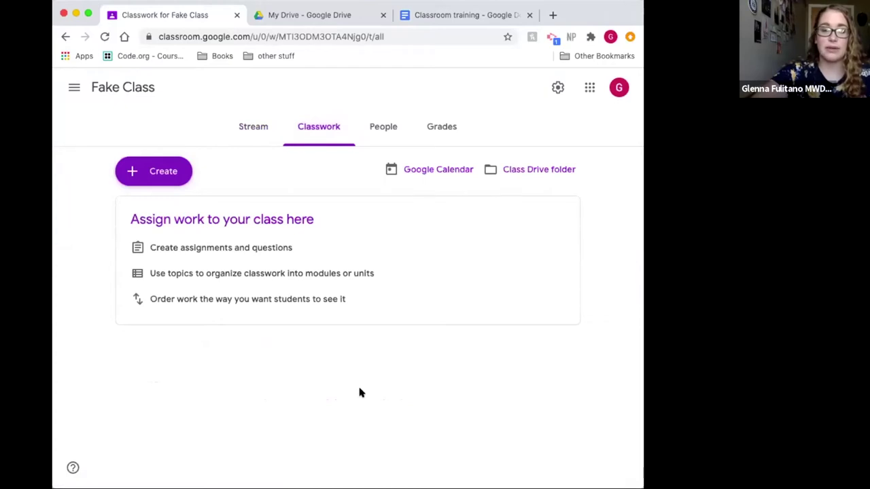
Step: In a new browser tab, go to Google Classroom and open VPM Class
{"action": "left_click", "coordinate": [551, 16]}
{"action": "type", "text": "classroom.google.com"}
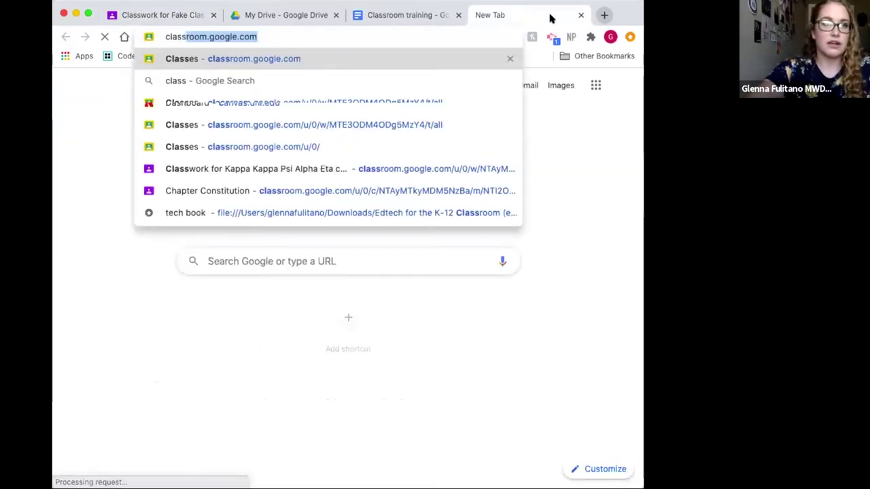
{"action": "key", "text": "Return"}
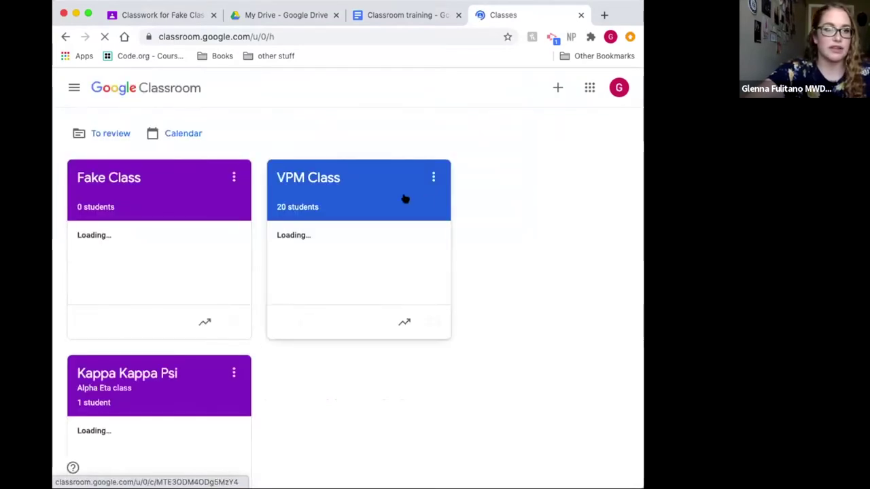
{"action": "left_click", "coordinate": [372, 202]}
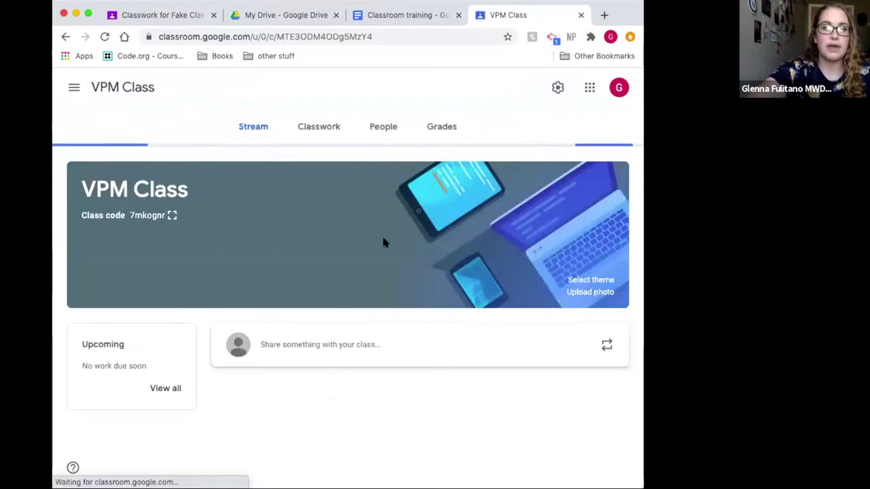
Step: Browse the VPM Class Classwork topics Documents, Officer Training and Recruitment
{"action": "left_click", "coordinate": [316, 130]}
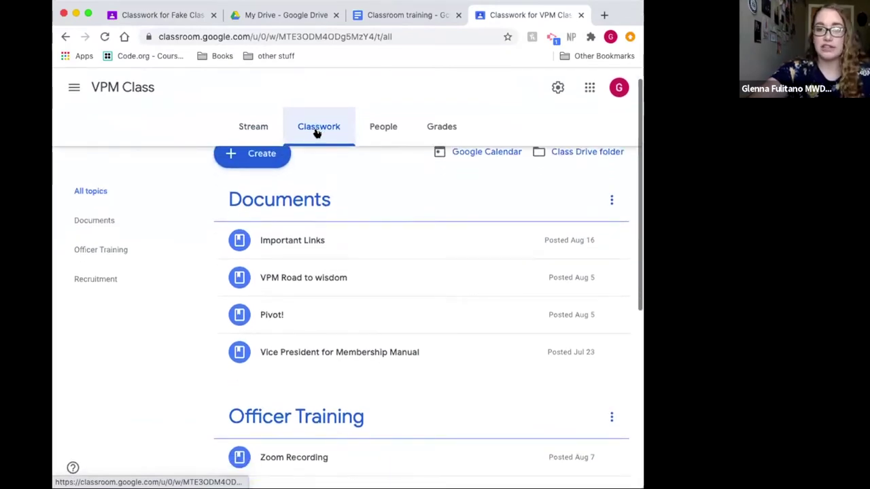
{"action": "scroll", "coordinate": [330, 204], "scroll_direction": "down", "scroll_amount": 1}
{"action": "scroll", "coordinate": [331, 208], "scroll_direction": "down", "scroll_amount": 3}
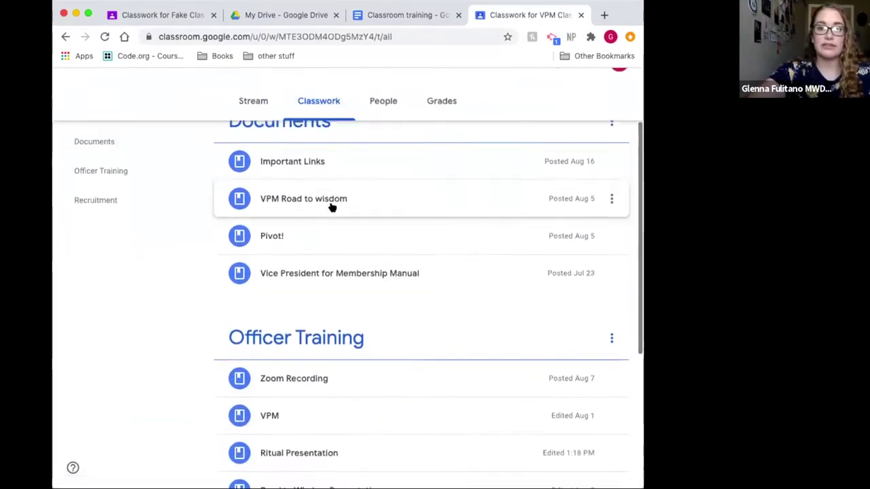
{"action": "scroll", "coordinate": [340, 270], "scroll_direction": "down", "scroll_amount": 5}
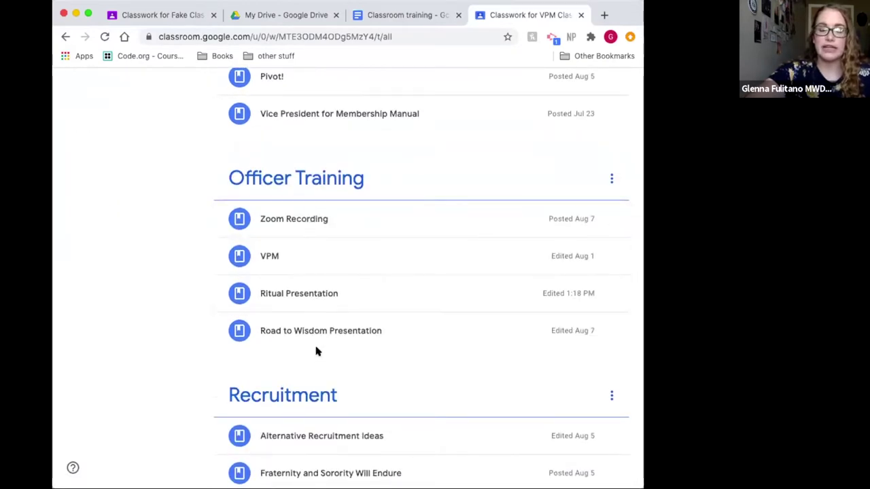
{"action": "scroll", "coordinate": [315, 351], "scroll_direction": "down", "scroll_amount": 3}
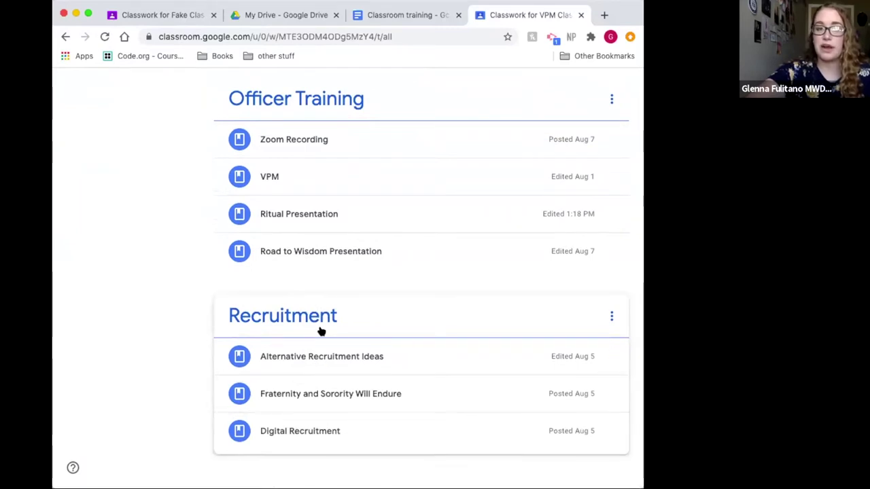
{"action": "scroll", "coordinate": [322, 330], "scroll_direction": "up", "scroll_amount": 5}
{"action": "scroll", "coordinate": [321, 331], "scroll_direction": "down", "scroll_amount": 2}
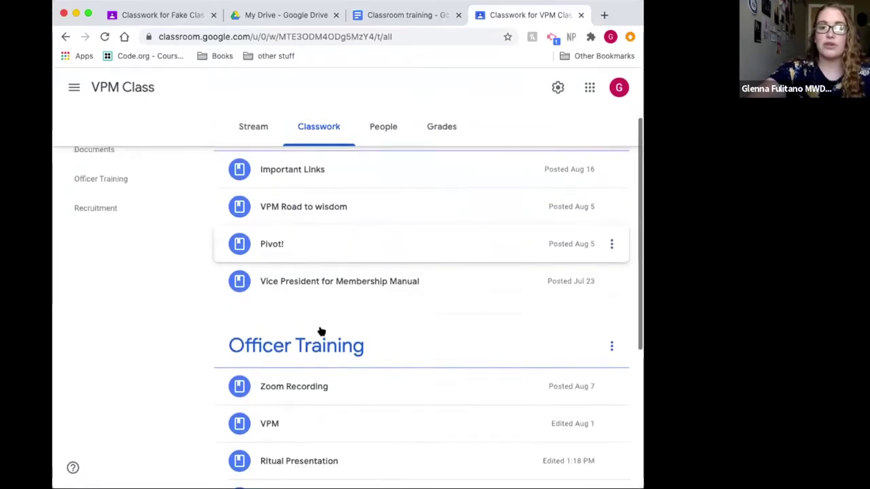
{"action": "scroll", "coordinate": [322, 331], "scroll_direction": "down", "scroll_amount": 8}
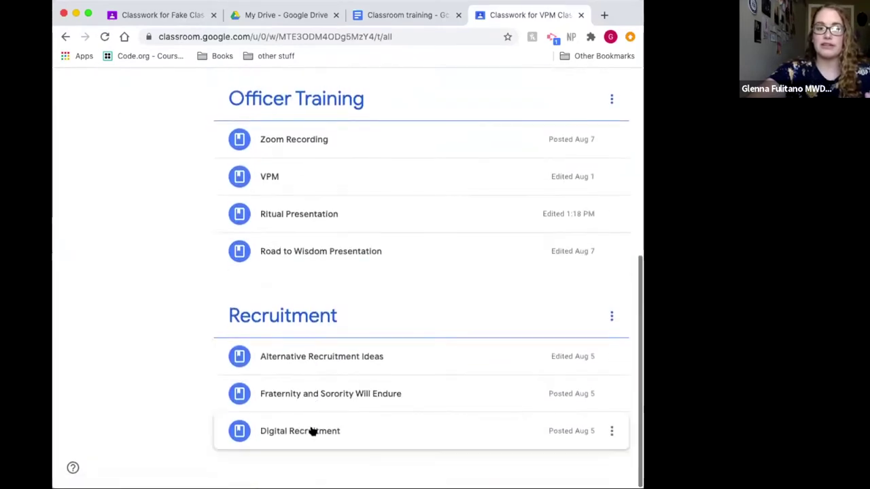
{"action": "scroll", "coordinate": [307, 334], "scroll_direction": "up", "scroll_amount": 10}
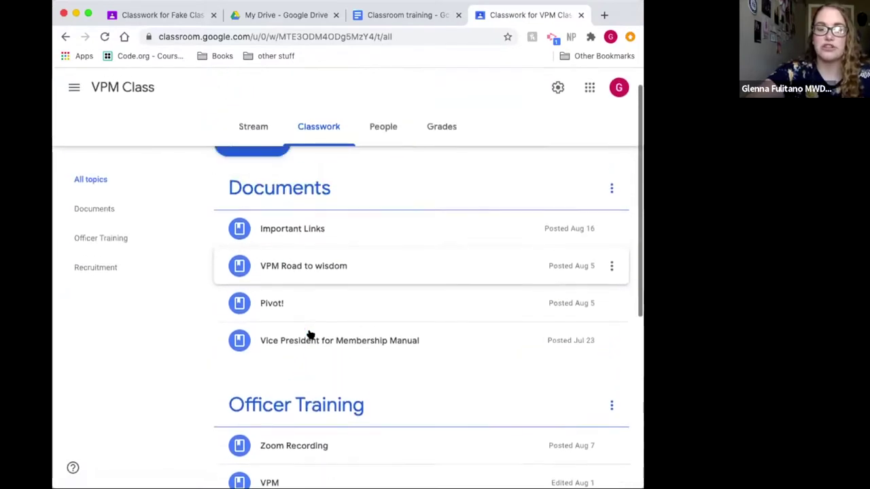
{"action": "scroll", "coordinate": [309, 335], "scroll_direction": "up", "scroll_amount": 2}
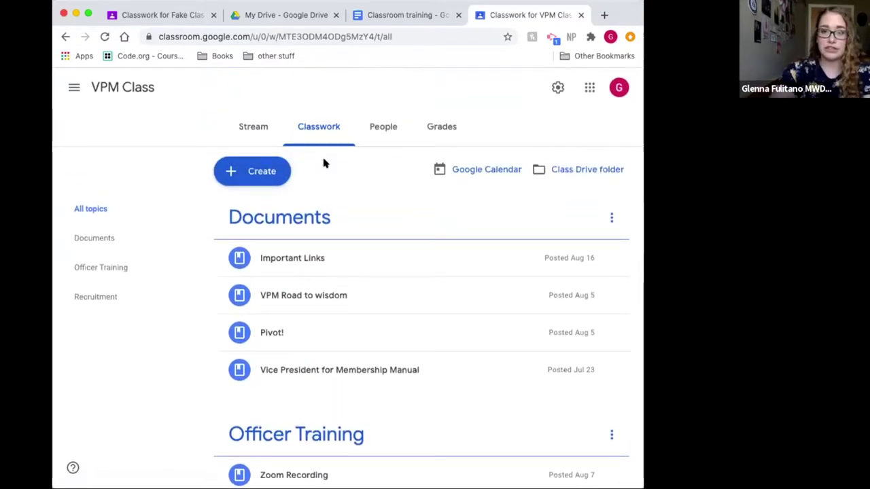
Step: Look over the VPM Class stream, return to Classwork, then switch back to the Fake Class tab
{"action": "left_click", "coordinate": [242, 135]}
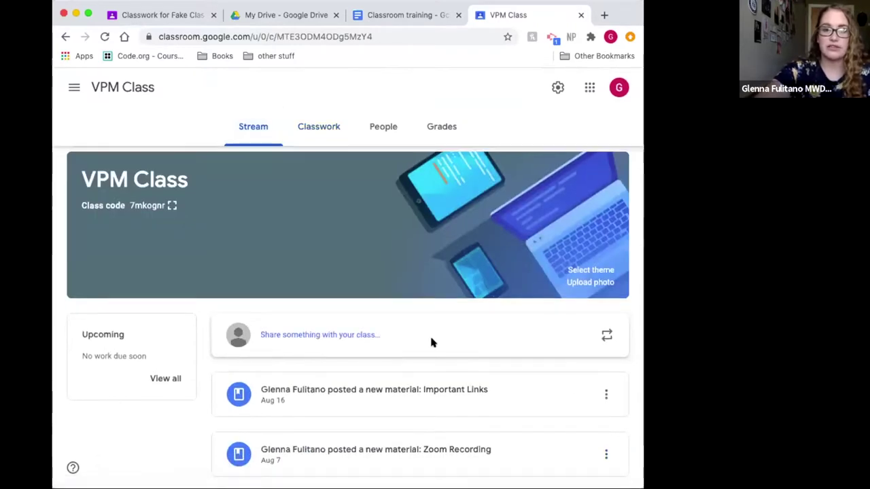
{"action": "scroll", "coordinate": [431, 342], "scroll_direction": "down", "scroll_amount": 10}
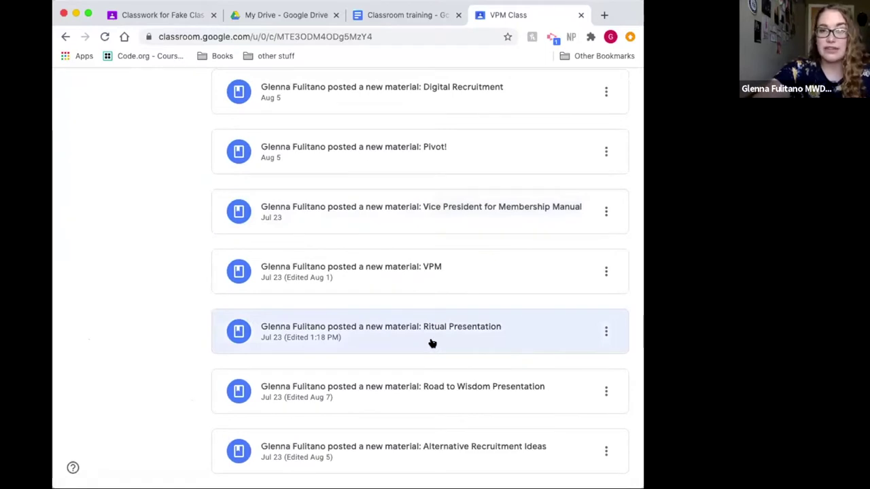
{"action": "scroll", "coordinate": [430, 343], "scroll_direction": "up", "scroll_amount": 10}
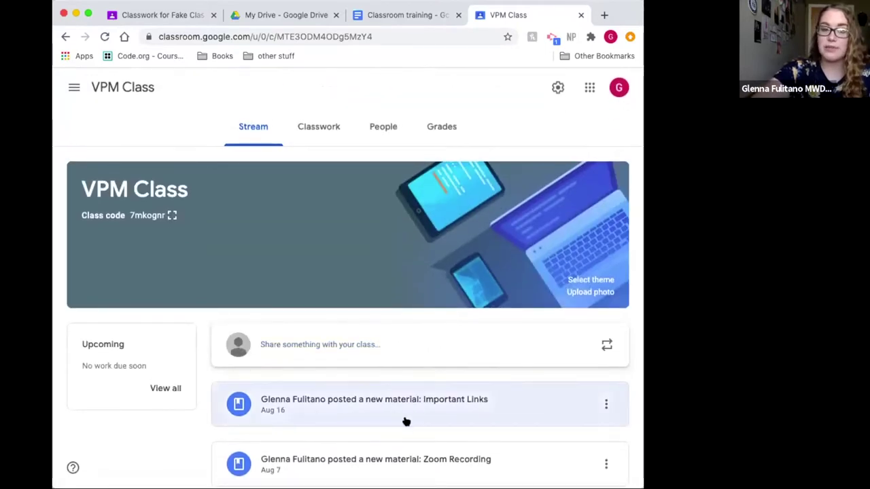
{"action": "left_click", "coordinate": [324, 131]}
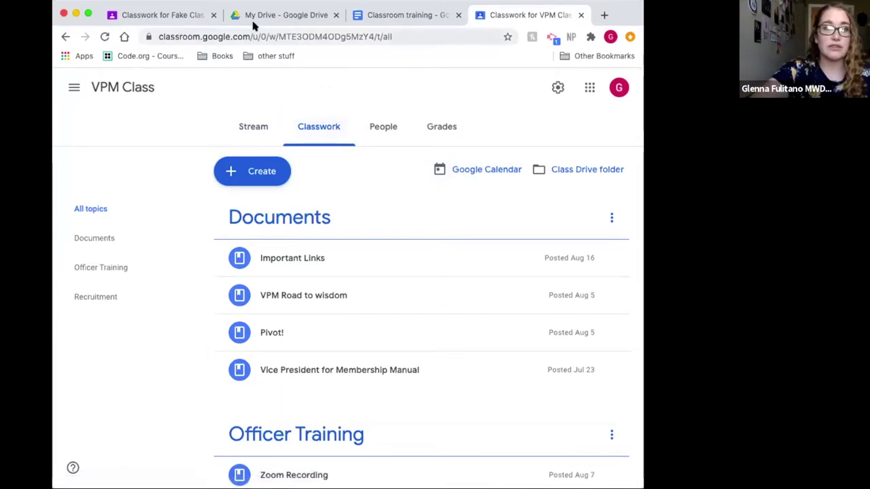
{"action": "left_click", "coordinate": [179, 18]}
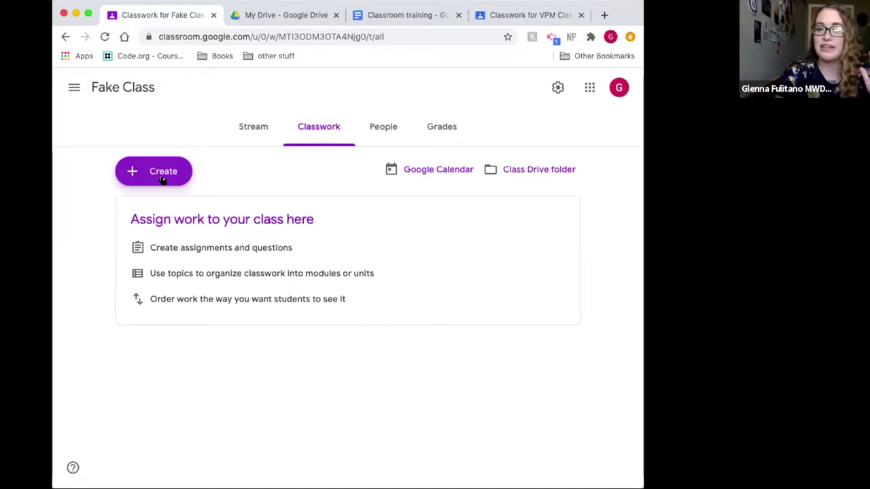
Step: Add a topic named 'Road to Wisdom Slides' to the Fake Class classwork
{"action": "left_click", "coordinate": [162, 178]}
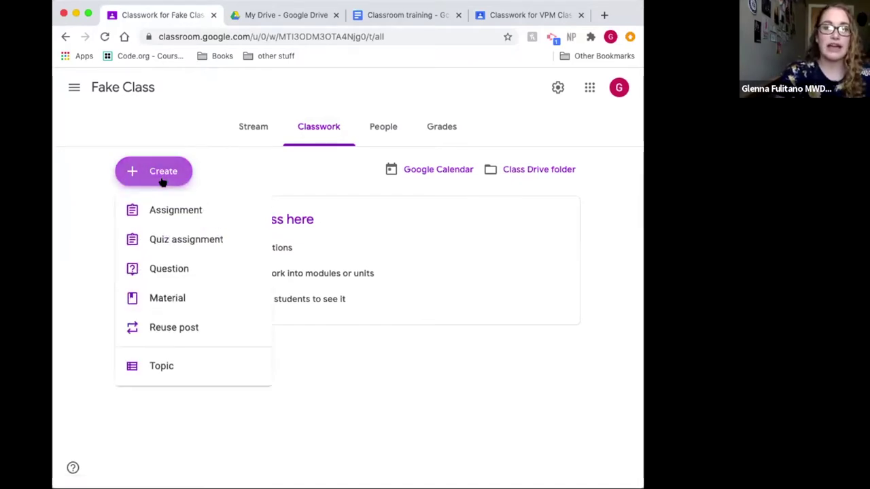
{"action": "left_click", "coordinate": [163, 367]}
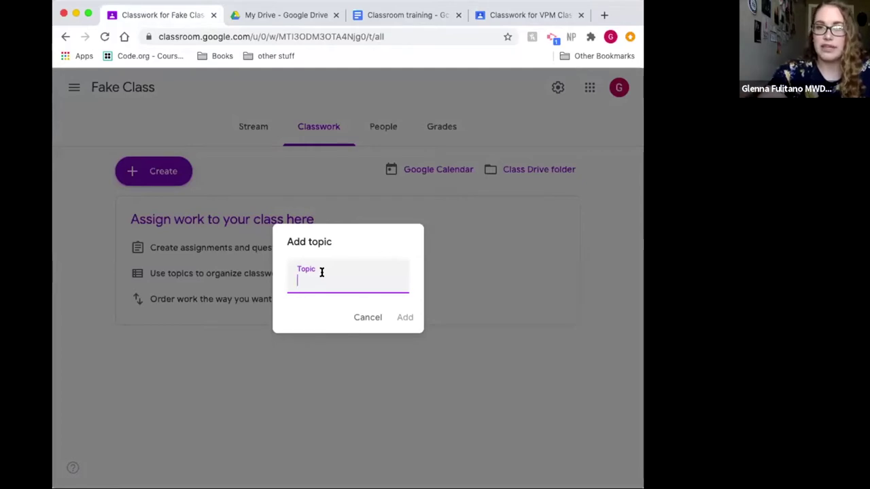
{"action": "type", "text": "Road to "}
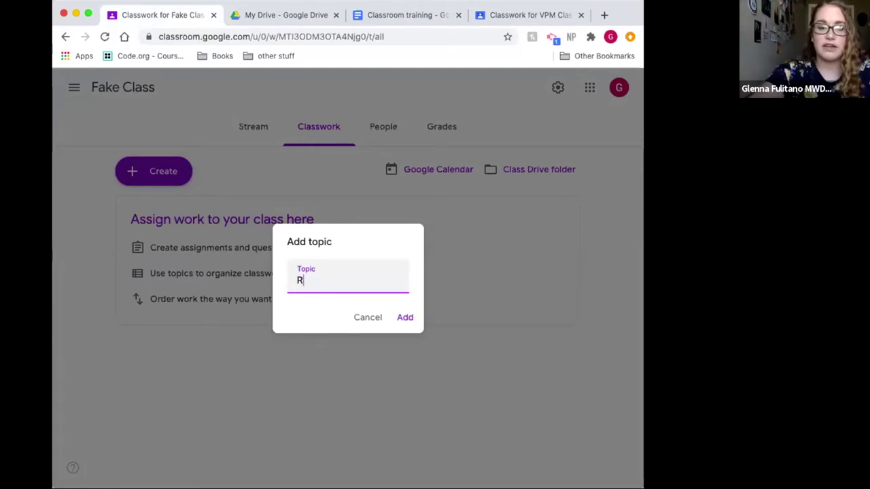
{"action": "type", "text": "Wisdom Slides"}
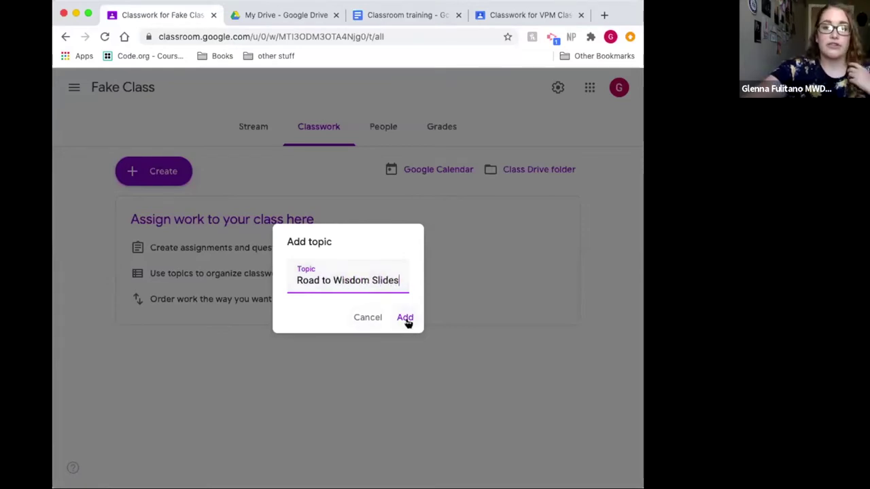
{"action": "left_click", "coordinate": [407, 320]}
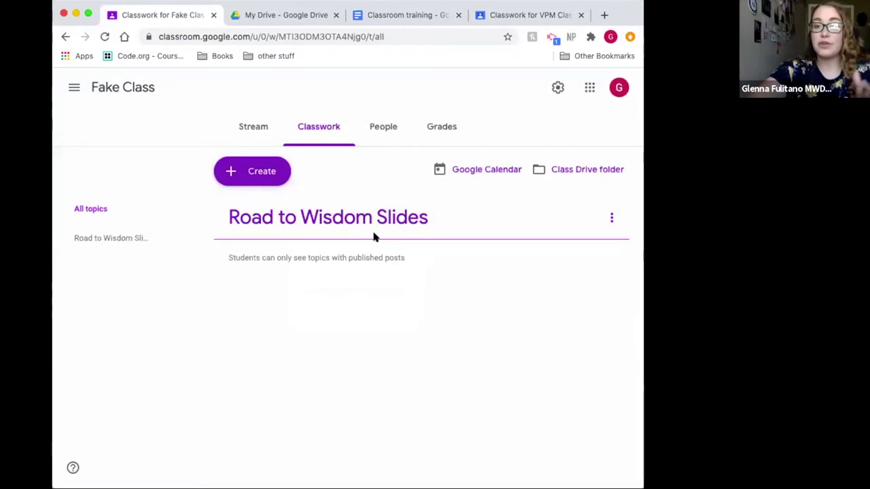
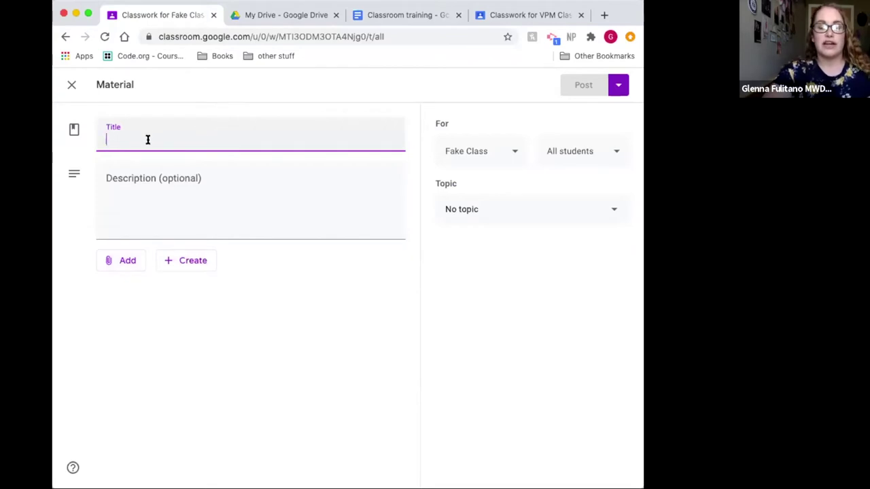
Step: Title the material 'Lesson One' and choose Google Drive as the attachment source
{"action": "type", "text": "Lesso"}
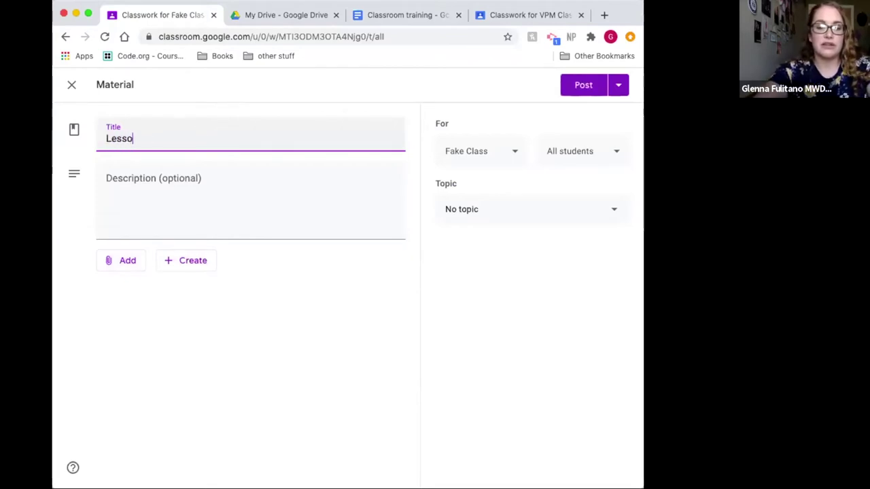
{"action": "type", "text": "n One"}
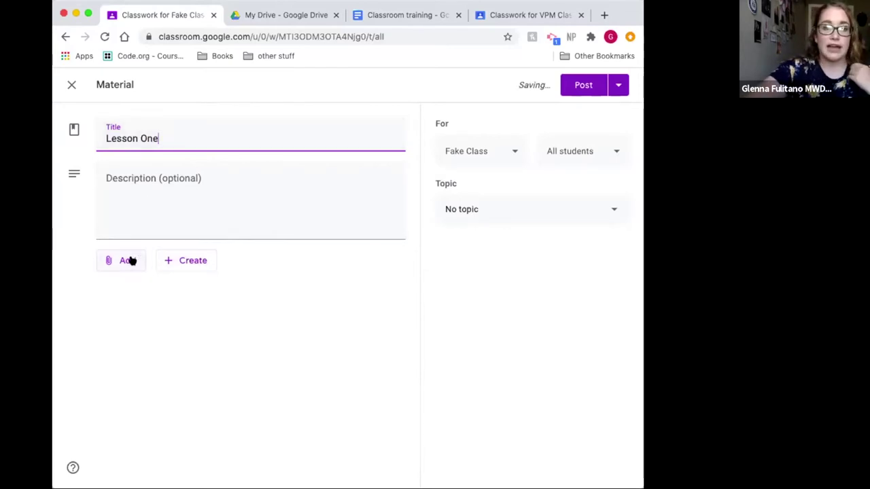
{"action": "left_click", "coordinate": [131, 261]}
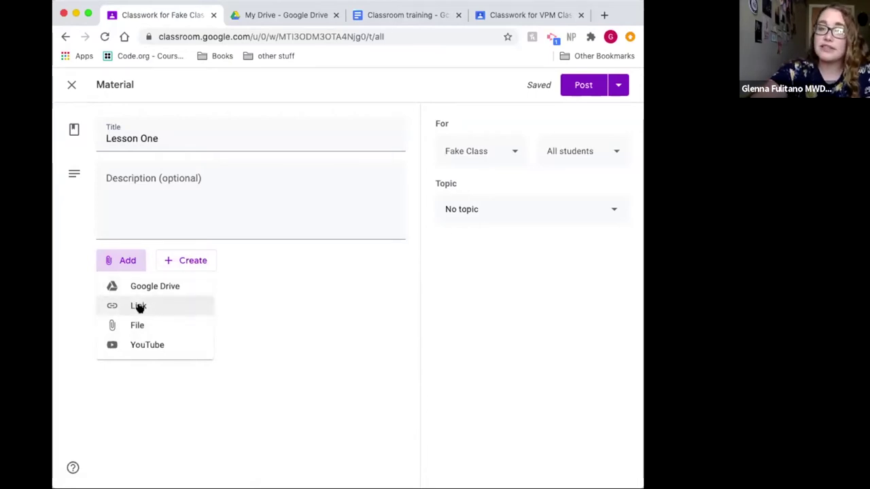
{"action": "left_click", "coordinate": [175, 289]}
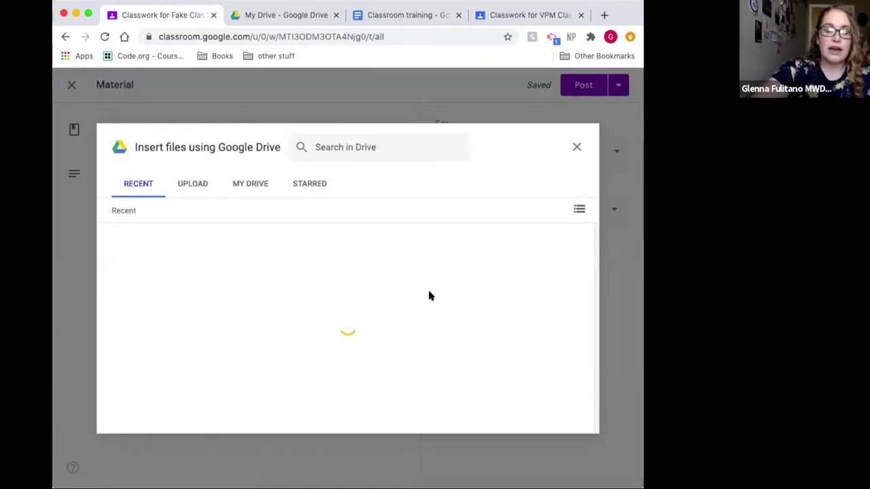
Step: Attach the 'MWD VPM Training 2020' Google Slides file from Drive to Lesson One
{"action": "left_click", "coordinate": [249, 185]}
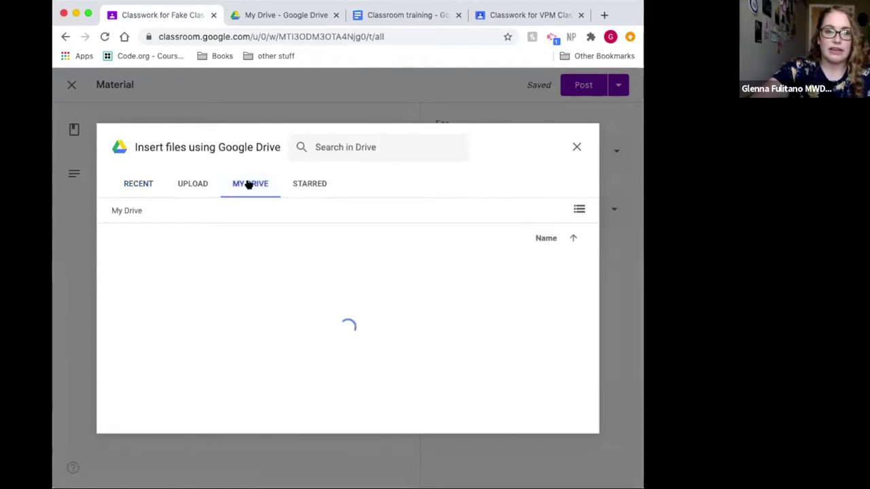
{"action": "left_click", "coordinate": [192, 185]}
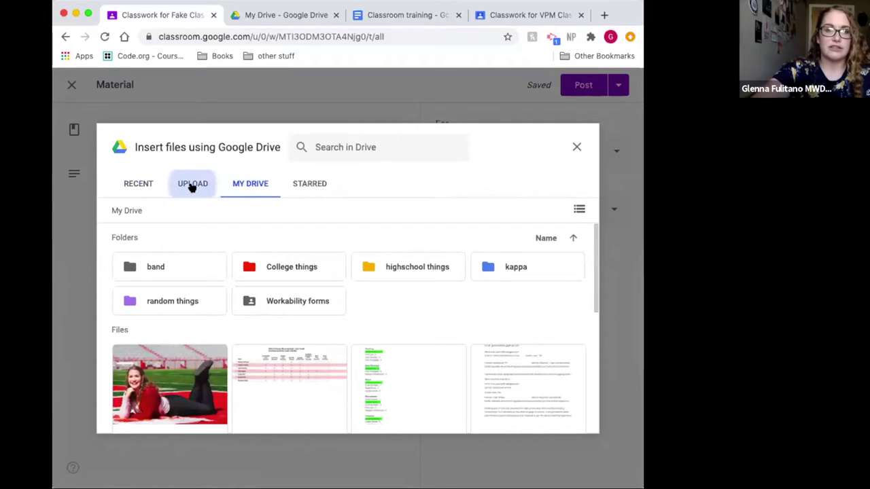
{"action": "left_click", "coordinate": [148, 186]}
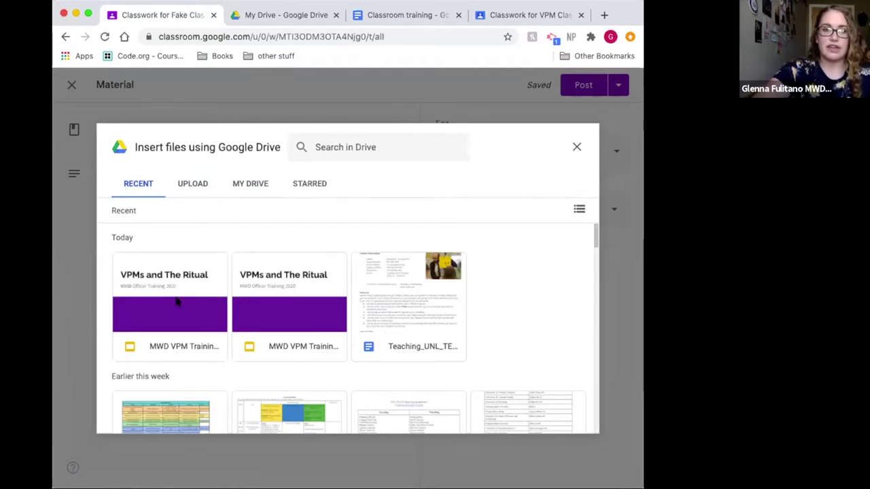
{"action": "left_click", "coordinate": [185, 350]}
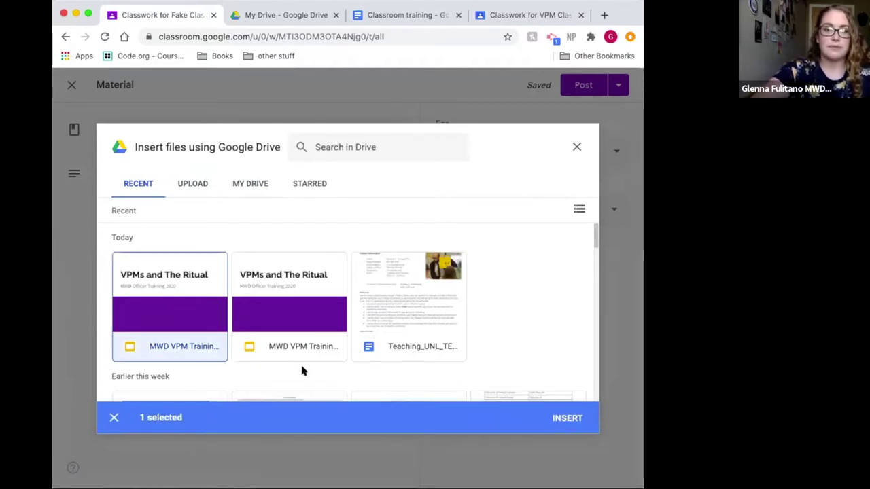
{"action": "left_click", "coordinate": [569, 417]}
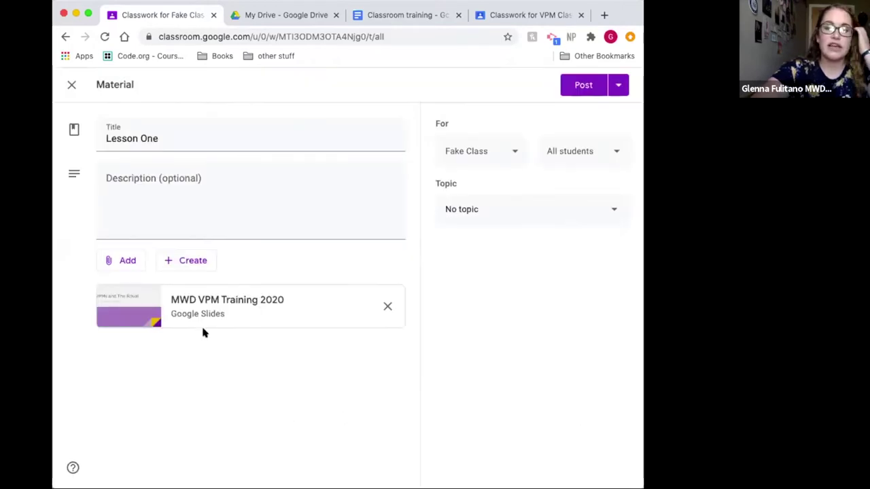
Step: Add the pasted Desmos activity URL as a link attachment on Lesson One
{"action": "left_click", "coordinate": [130, 261]}
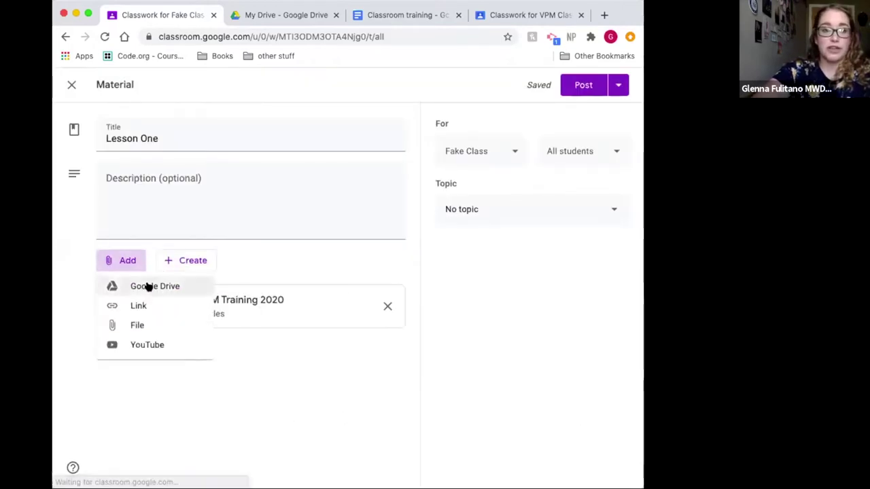
{"action": "left_click", "coordinate": [155, 306]}
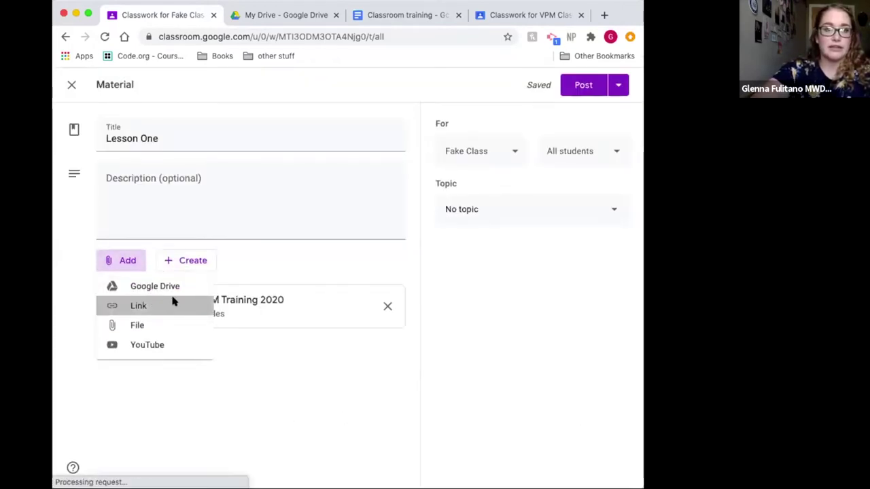
{"action": "key", "text": "super+v"}
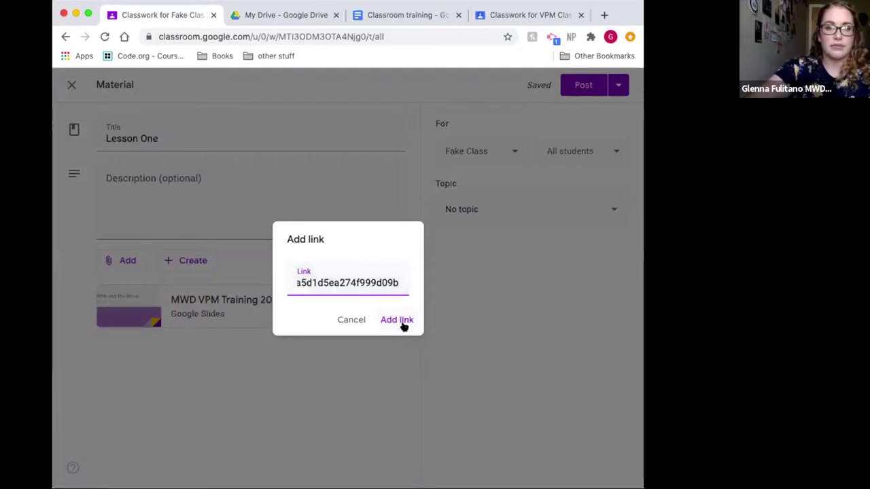
{"action": "left_click", "coordinate": [402, 319]}
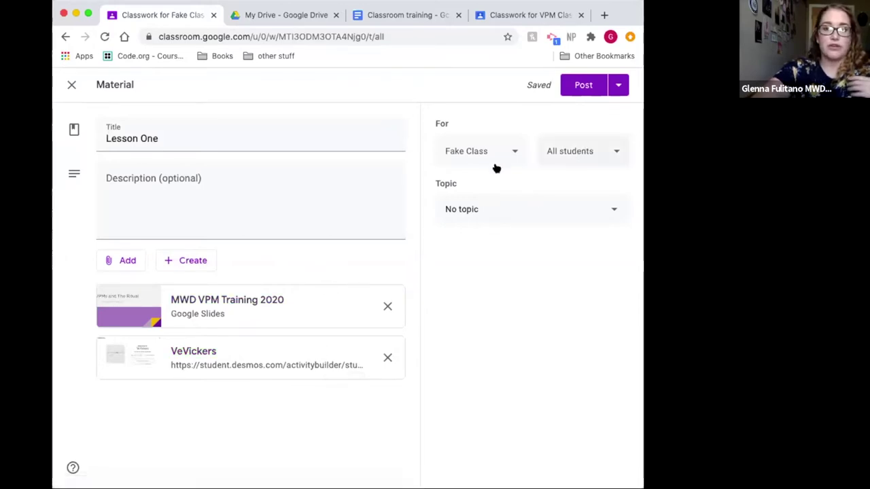
Step: Put Lesson One under the Road to Wisdom Slides topic
{"action": "left_click", "coordinate": [536, 206]}
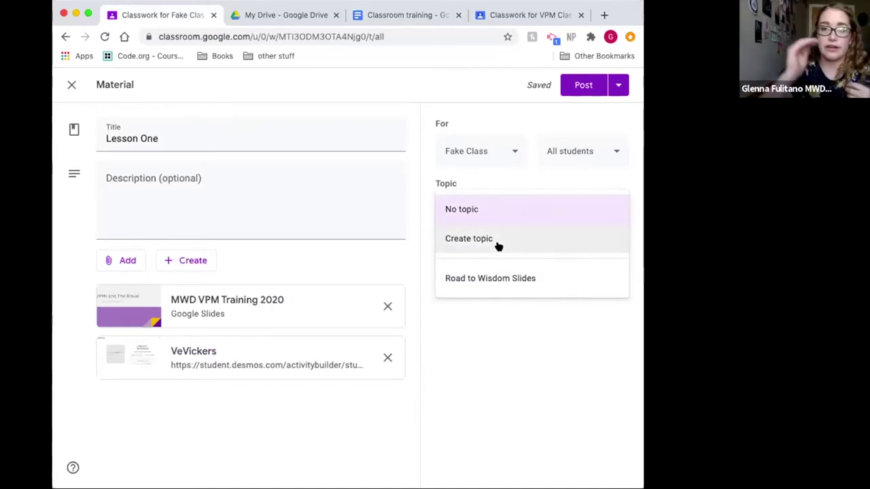
{"action": "left_click", "coordinate": [505, 280]}
{"action": "left_click", "coordinate": [579, 85]}
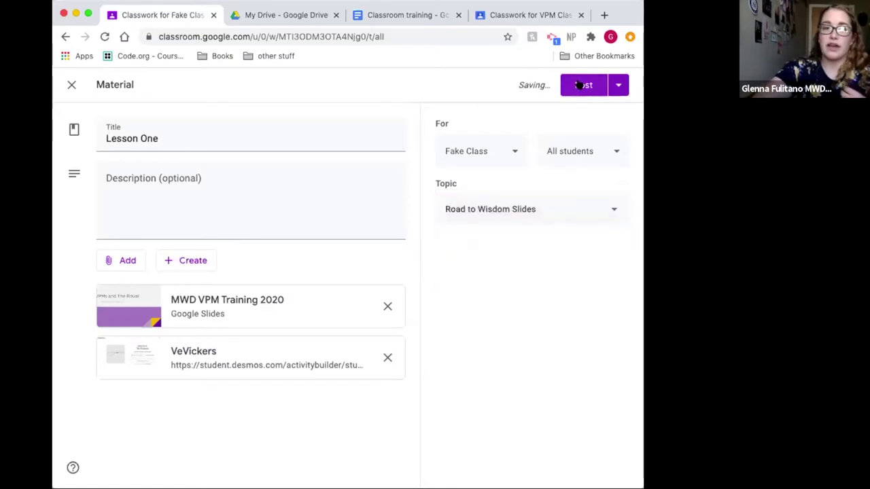
Step: Check that Lesson One still goes to all students in Fake Class, changing nothing
{"action": "left_click", "coordinate": [611, 157]}
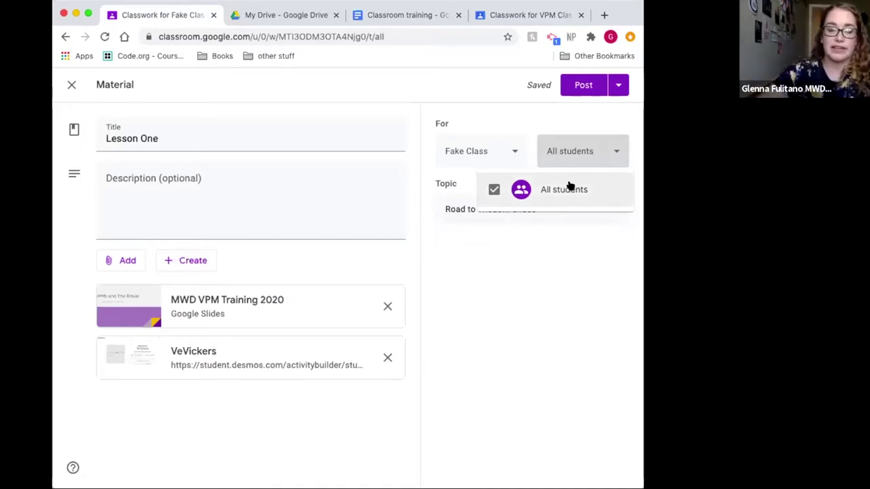
{"action": "left_click", "coordinate": [587, 267]}
{"action": "left_click", "coordinate": [514, 150]}
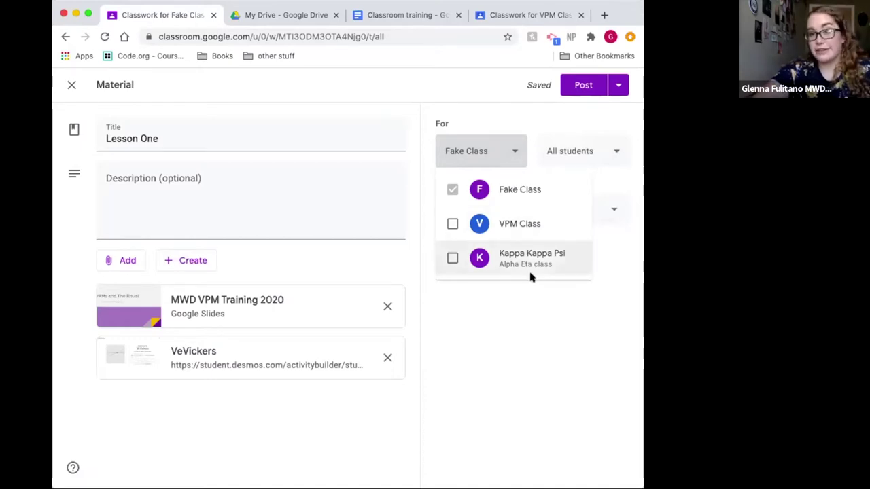
{"action": "left_click", "coordinate": [536, 326]}
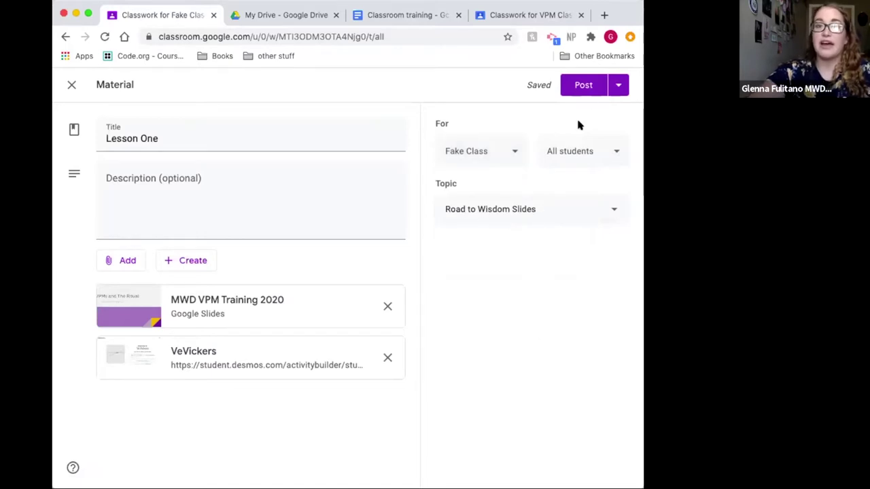
Step: Cancel the scheduling option and publish Lesson One to Fake Class right away
{"action": "left_click", "coordinate": [619, 85]}
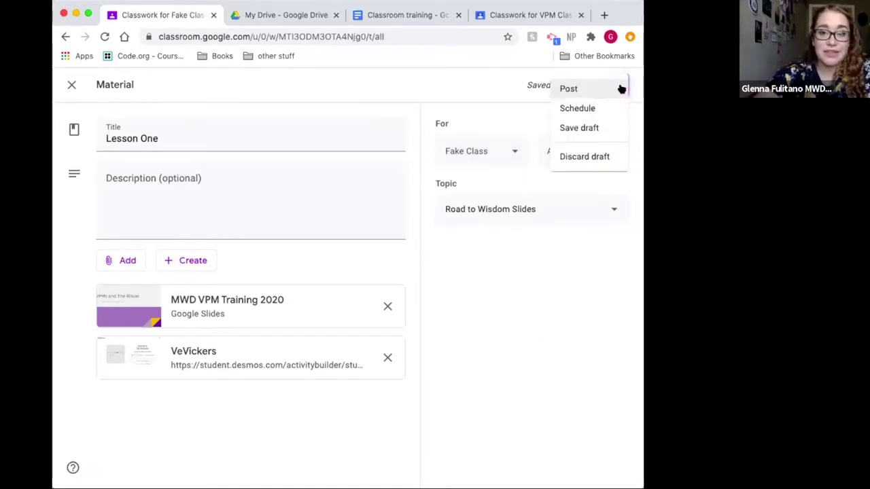
{"action": "left_click", "coordinate": [578, 109]}
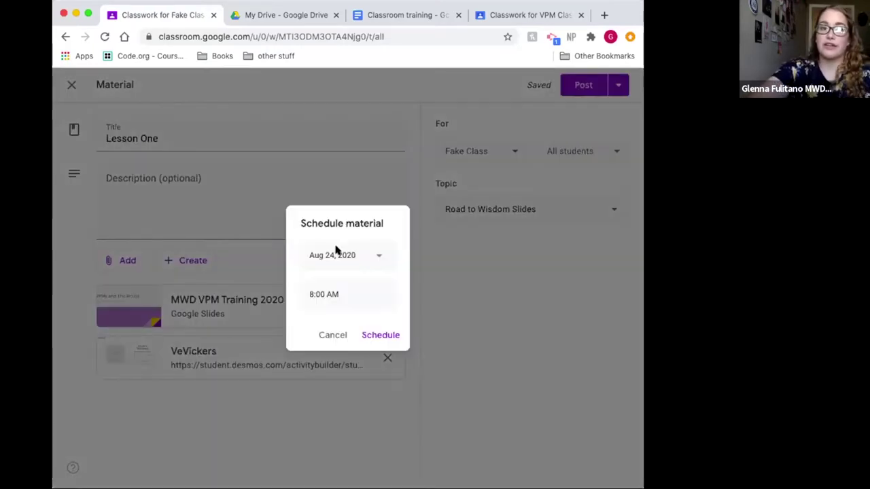
{"action": "left_click", "coordinate": [331, 334]}
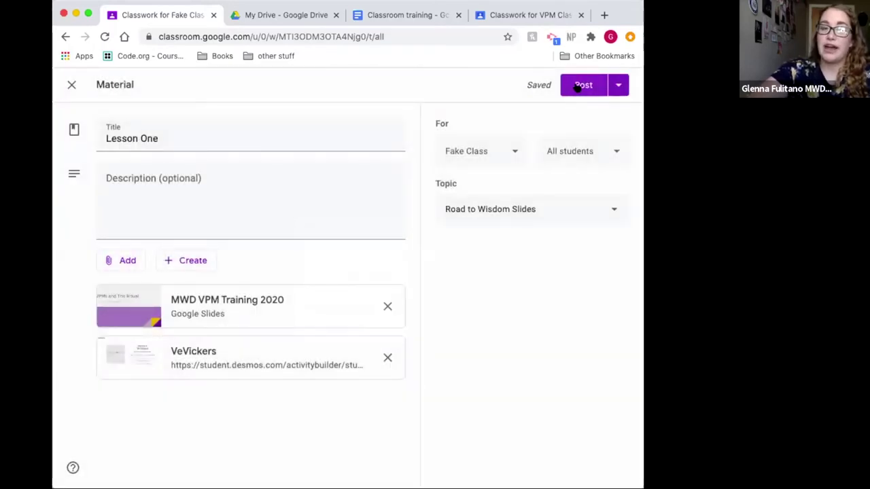
{"action": "left_click", "coordinate": [577, 87]}
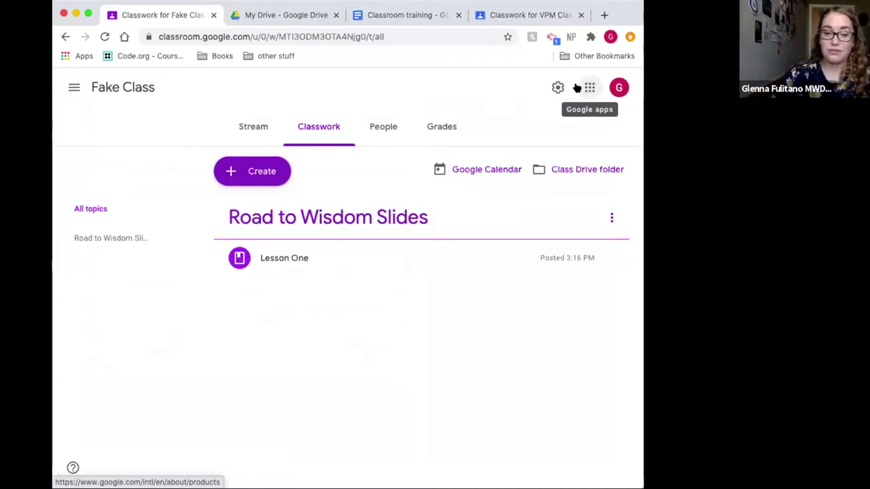
Step: Create a quiz assignment with a Blank Quiz form, set to Ungraded with no due date
{"action": "left_click", "coordinate": [260, 174]}
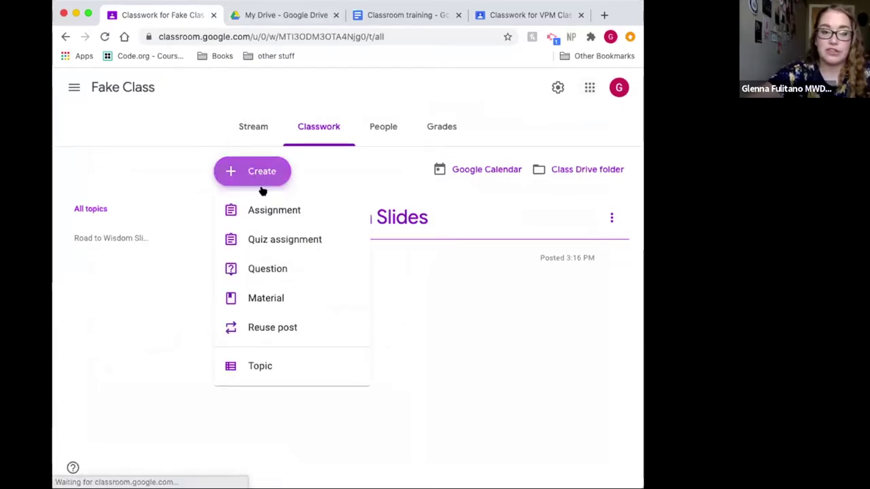
{"action": "left_click", "coordinate": [291, 241]}
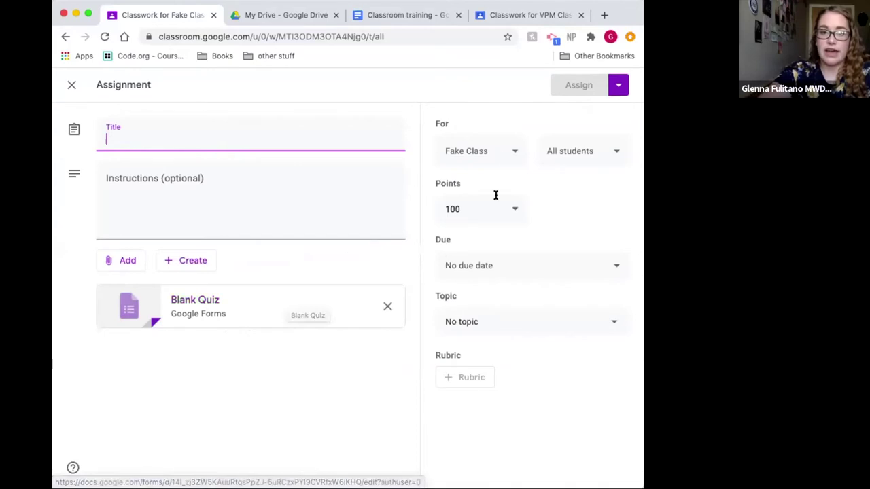
{"action": "left_click", "coordinate": [518, 206]}
{"action": "left_click", "coordinate": [518, 207]}
{"action": "left_click", "coordinate": [471, 237]}
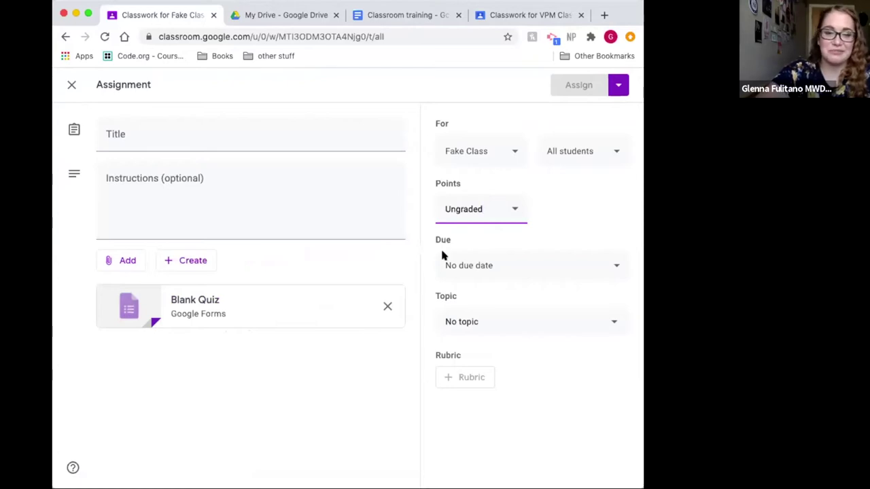
{"action": "left_click", "coordinate": [535, 267]}
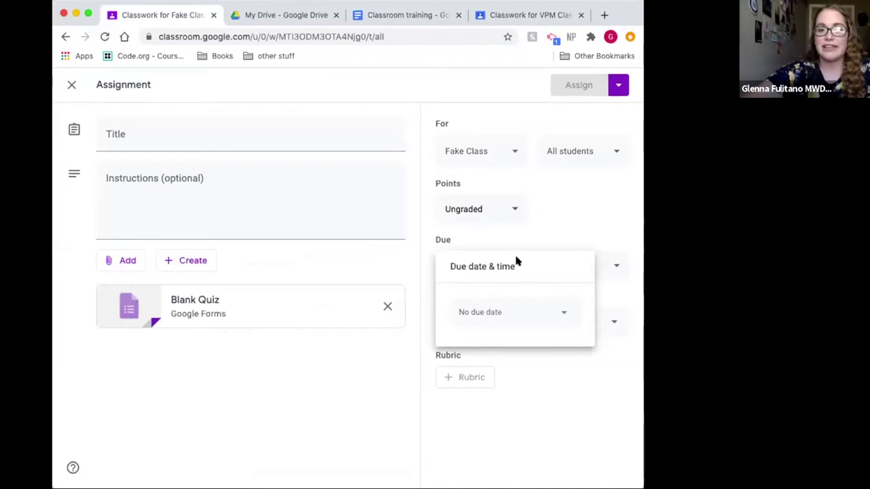
{"action": "left_click", "coordinate": [593, 211]}
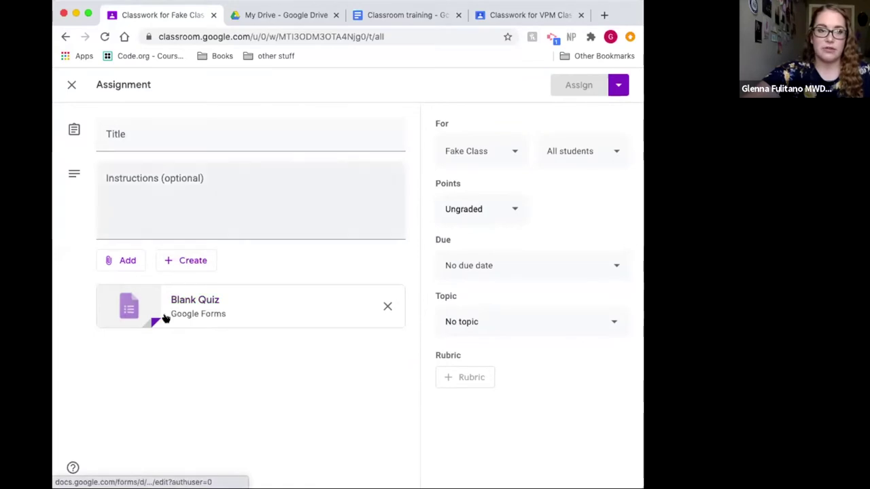
Step: Open the Blank Quiz in Google Forms and change its first question to Short answer
{"action": "left_click", "coordinate": [184, 306]}
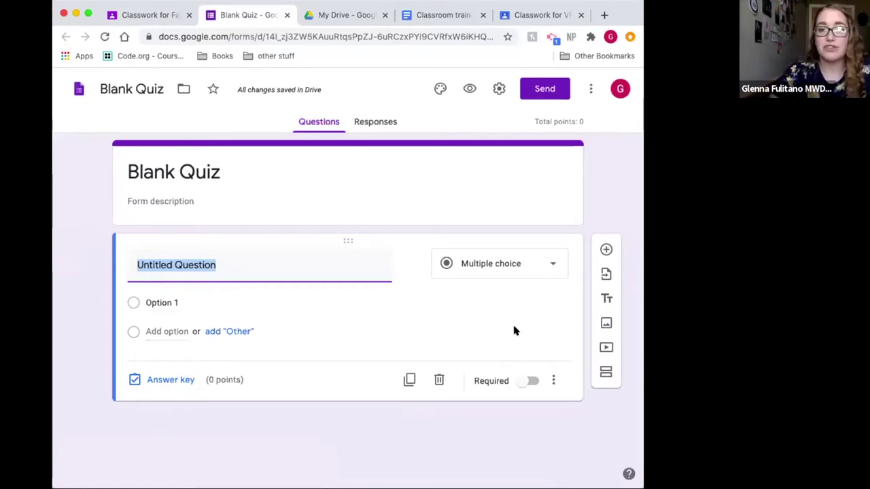
{"action": "left_click", "coordinate": [176, 172]}
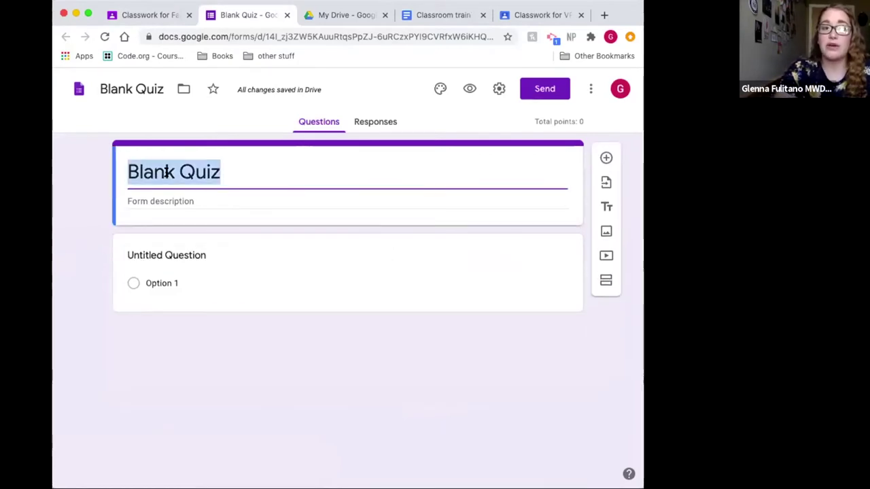
{"action": "left_click", "coordinate": [166, 282]}
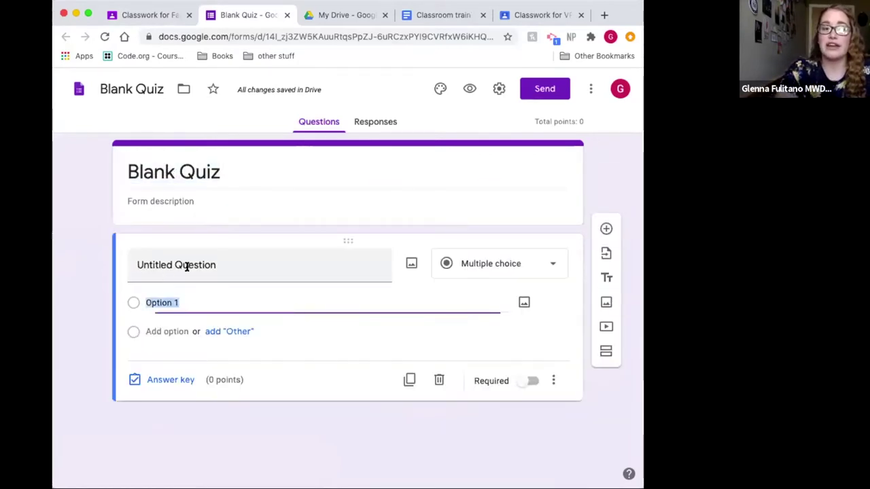
{"action": "left_click", "coordinate": [484, 264]}
{"action": "left_click", "coordinate": [486, 126]}
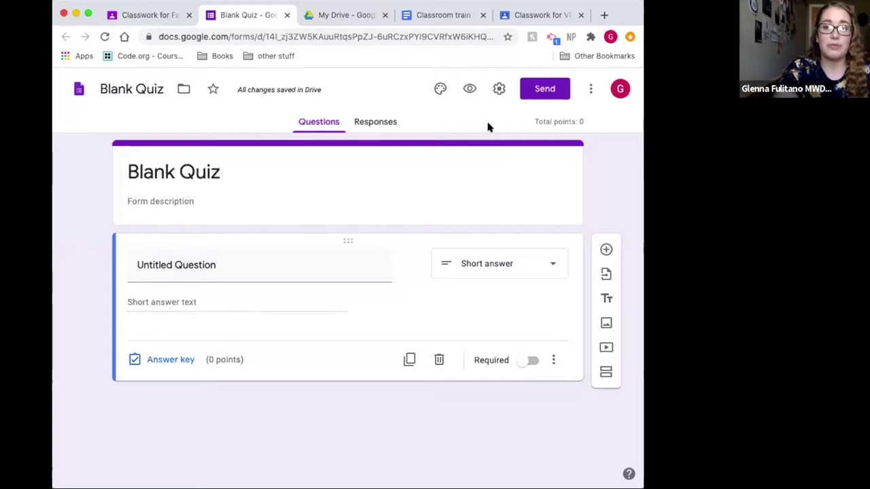
{"action": "left_click", "coordinate": [379, 123]}
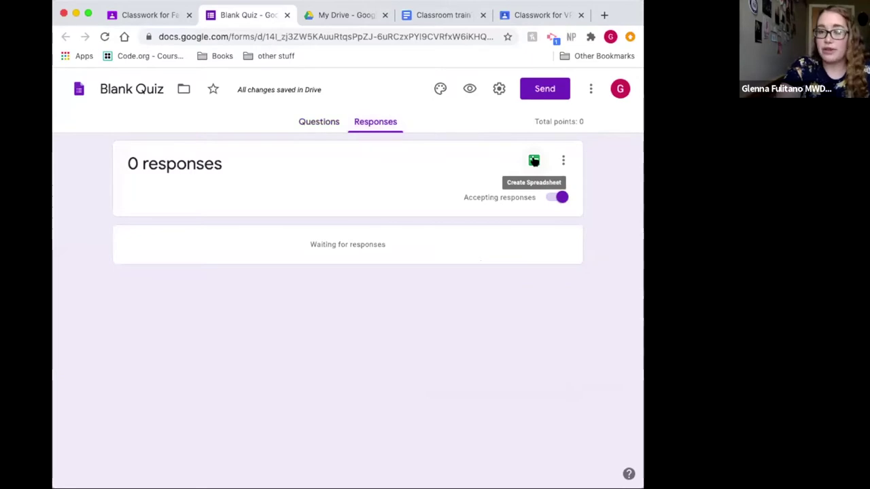
{"action": "left_click", "coordinate": [534, 161]}
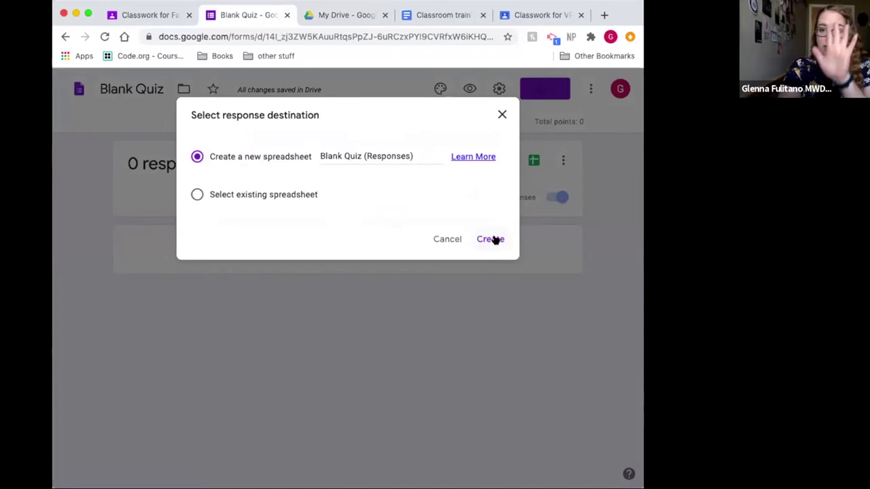
{"action": "left_click", "coordinate": [500, 116]}
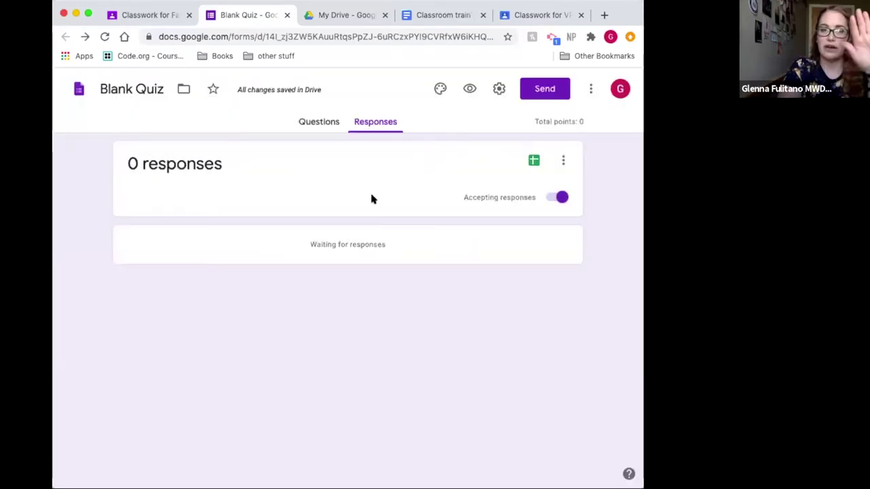
{"action": "left_click", "coordinate": [310, 122]}
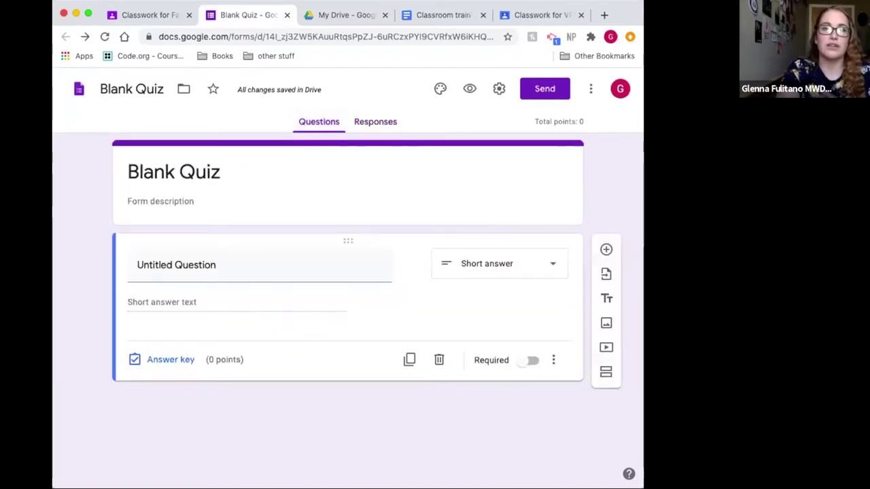
Step: Title the ungraded assignment 'quiz', leave it with No topic, and assign it
{"action": "left_click", "coordinate": [286, 15]}
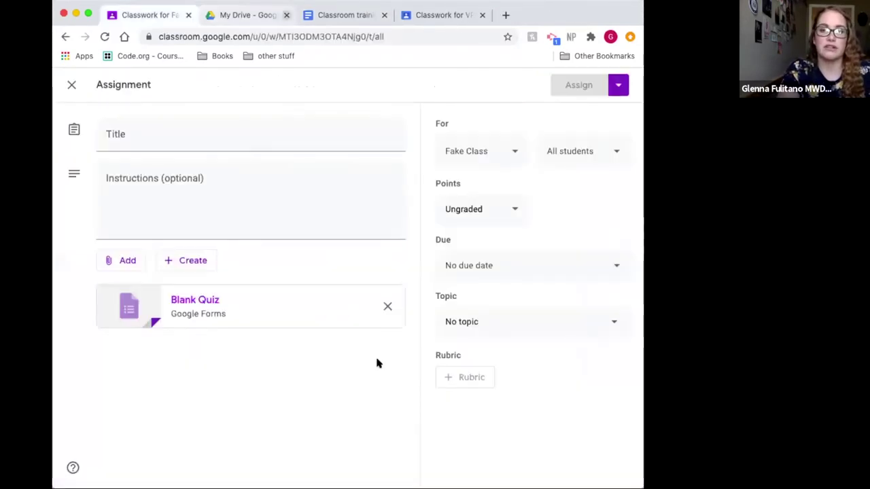
{"action": "left_click", "coordinate": [505, 218]}
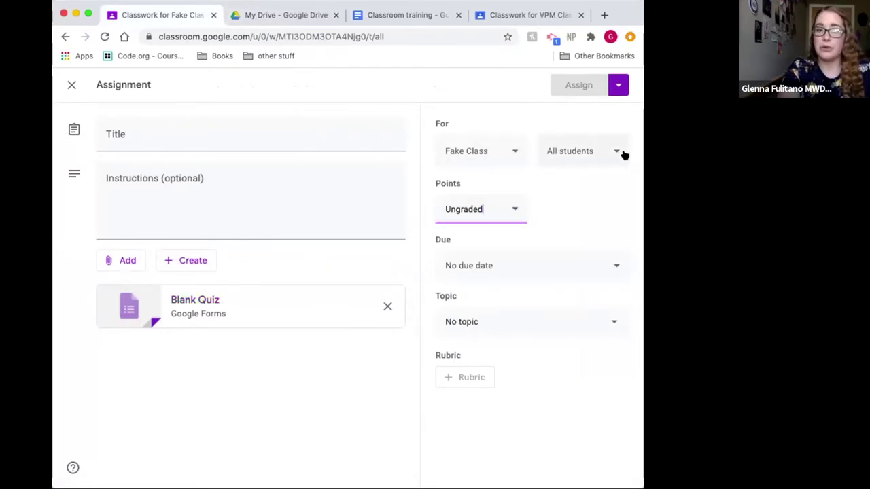
{"action": "left_click", "coordinate": [612, 332]}
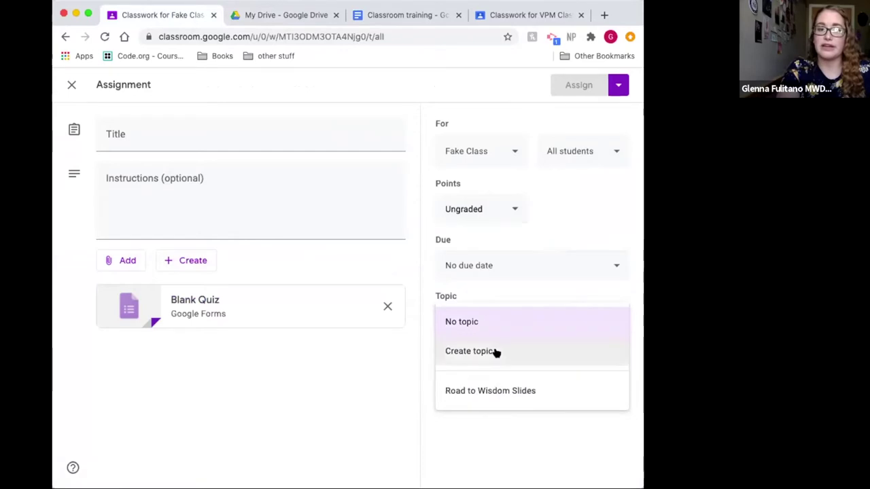
{"action": "left_click", "coordinate": [510, 324]}
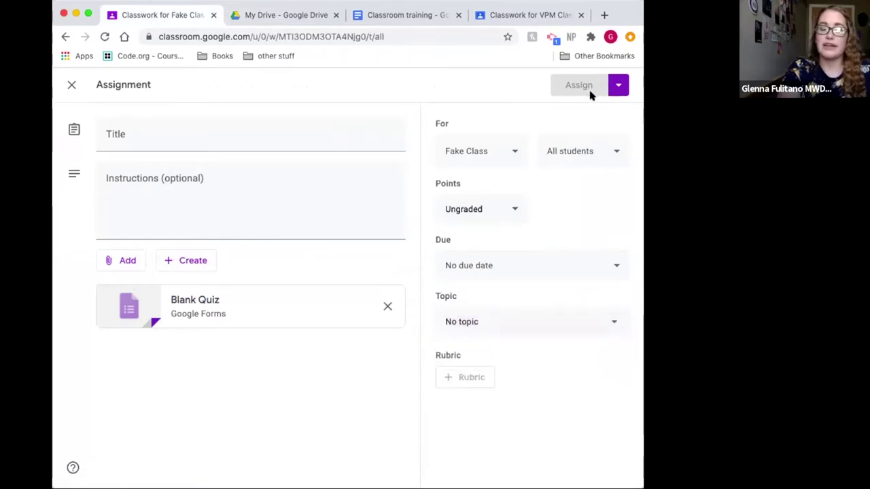
{"action": "left_click", "coordinate": [234, 144]}
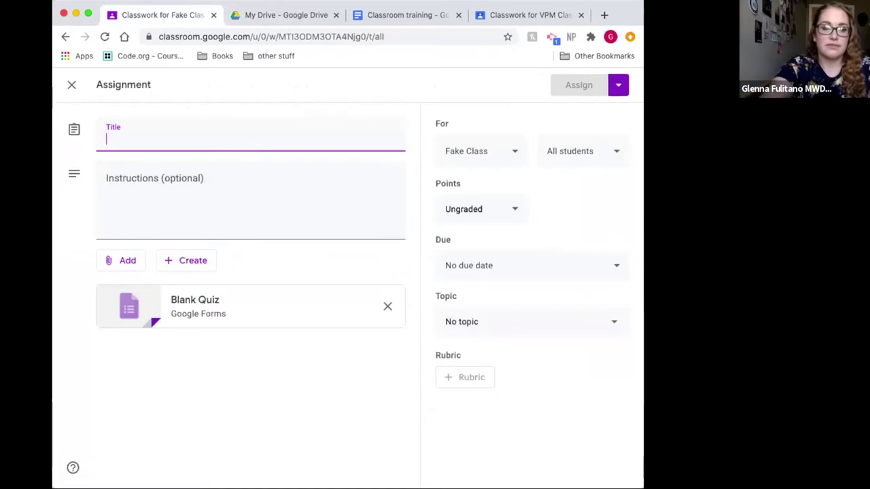
{"action": "type", "text": "quiz"}
{"action": "left_click", "coordinate": [580, 85]}
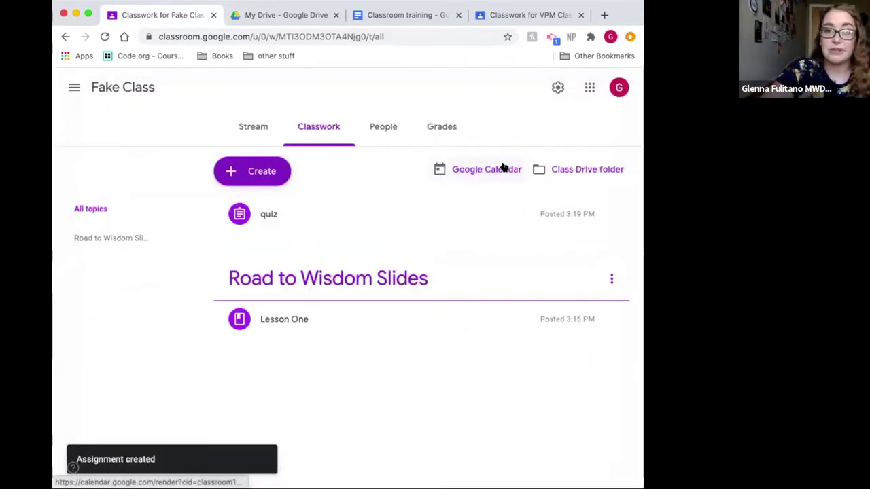
Step: Switch to Fake Class's People page
{"action": "left_click", "coordinate": [378, 127]}
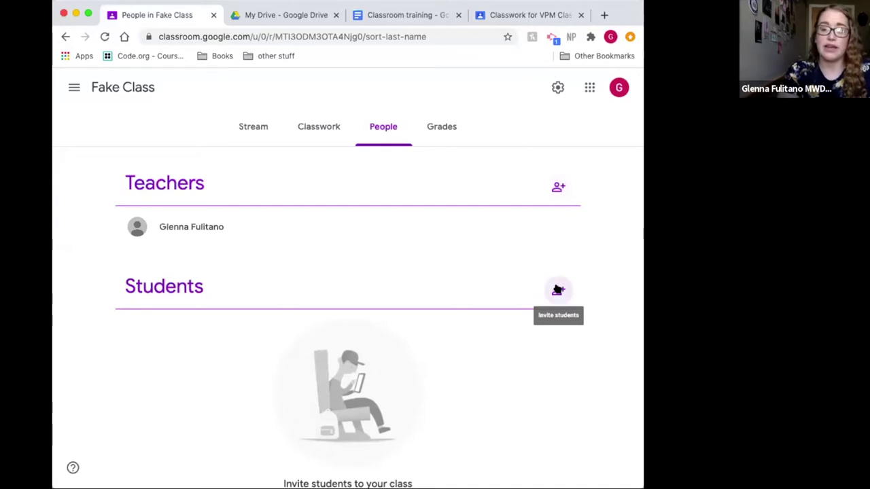
Step: Cancel the Invite students dialog without adding anyone, then return to Classwork
{"action": "left_click", "coordinate": [557, 290]}
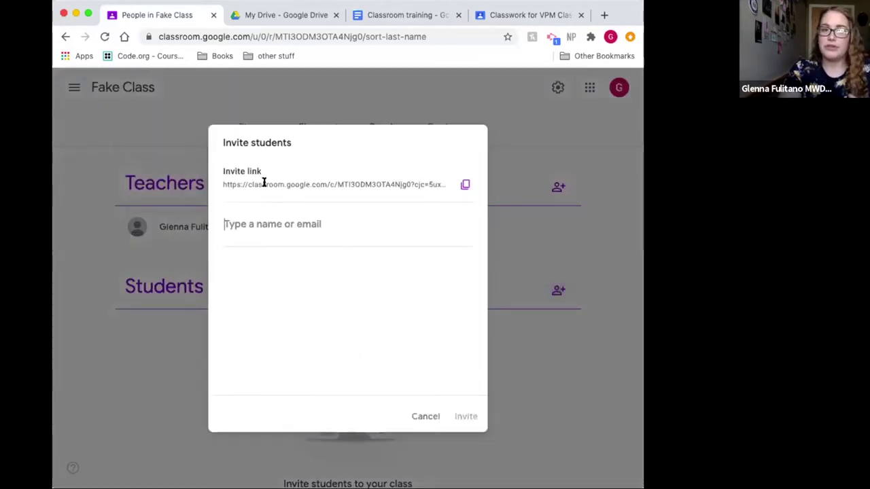
{"action": "left_click", "coordinate": [276, 224]}
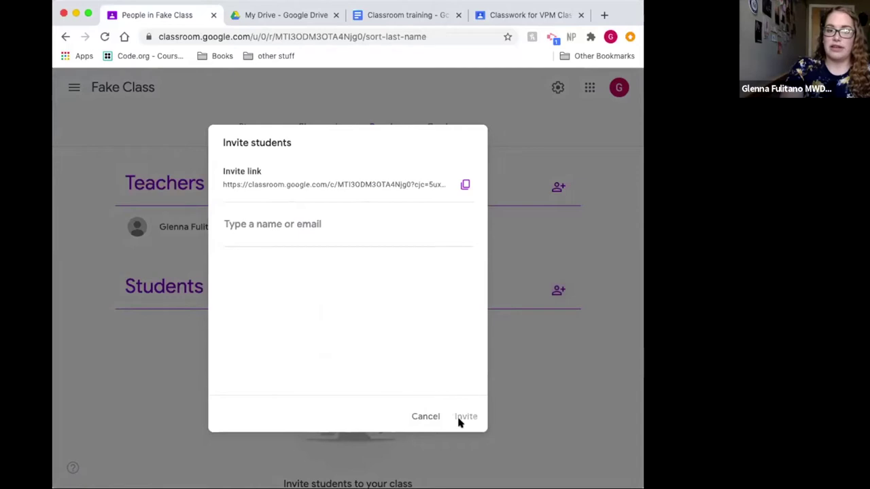
{"action": "left_click", "coordinate": [417, 416]}
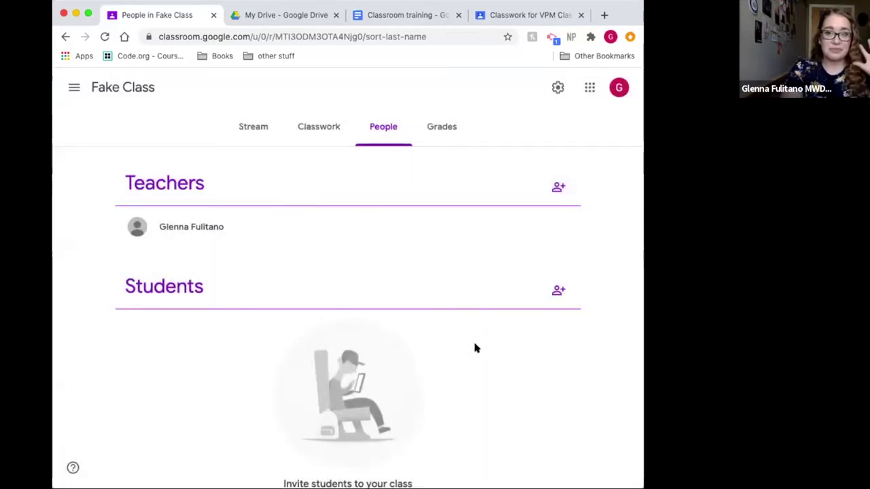
{"action": "left_click", "coordinate": [320, 133]}
Step: Leave Fake Class and open Kappa Kappa Psi Alpha Eta from the class list in the VPM Class tab
{"action": "left_click", "coordinate": [258, 131]}
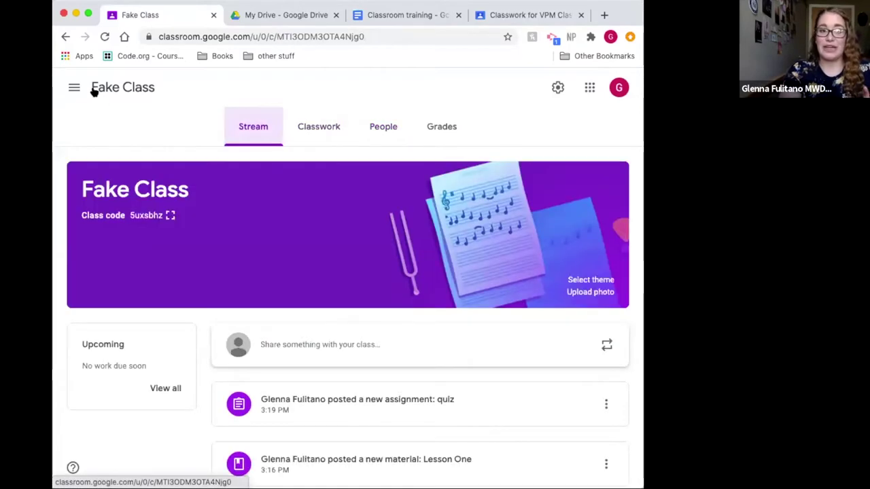
{"action": "left_click", "coordinate": [284, 16]}
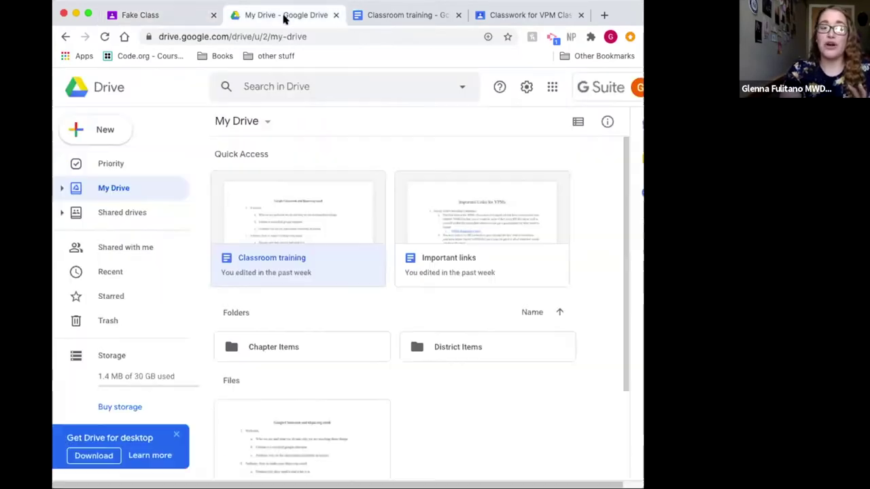
{"action": "left_click", "coordinate": [542, 14]}
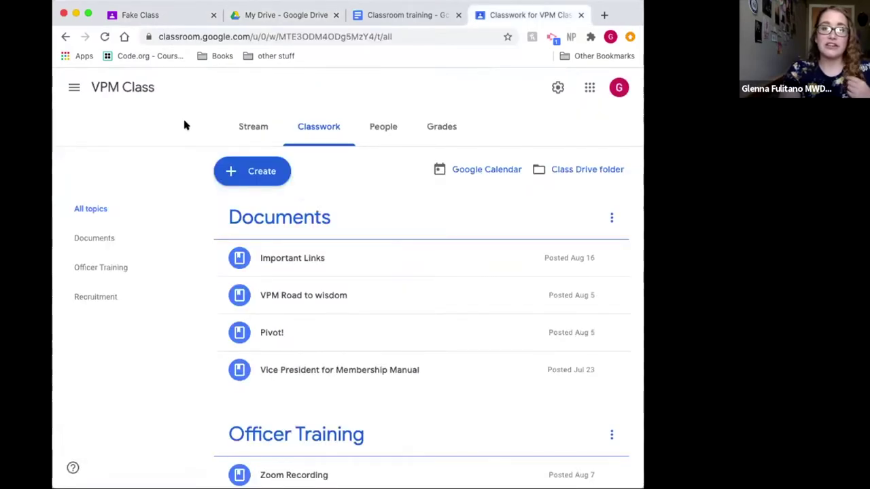
{"action": "left_click", "coordinate": [72, 88]}
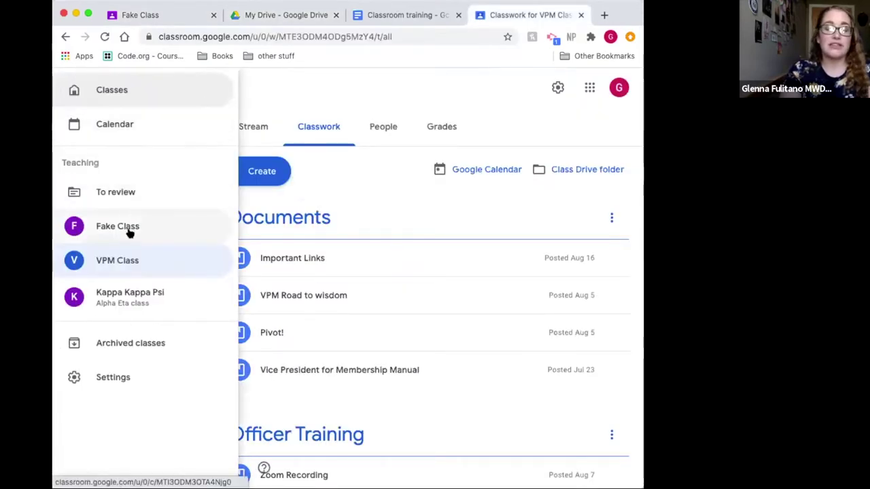
{"action": "left_click", "coordinate": [125, 299]}
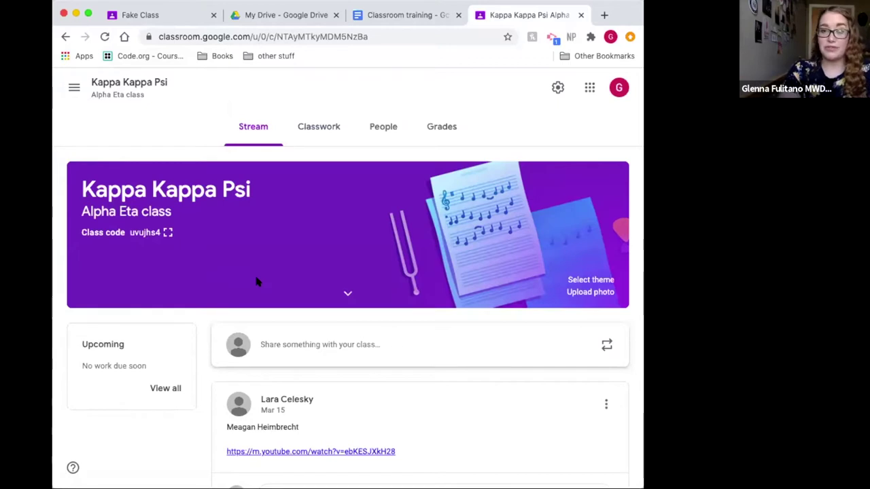
Step: Open Kappa Kappa Psi's Classwork and browse its Activities, Documents and Lesson Slides topics
{"action": "left_click", "coordinate": [326, 128]}
{"action": "scroll", "coordinate": [416, 268], "scroll_direction": "down", "scroll_amount": 2}
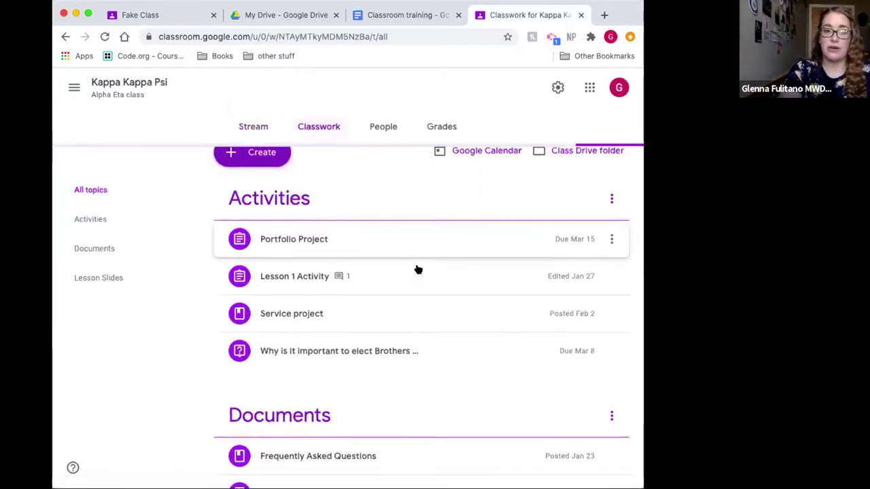
{"action": "scroll", "coordinate": [418, 269], "scroll_direction": "down", "scroll_amount": 1}
{"action": "scroll", "coordinate": [418, 270], "scroll_direction": "down", "scroll_amount": 1}
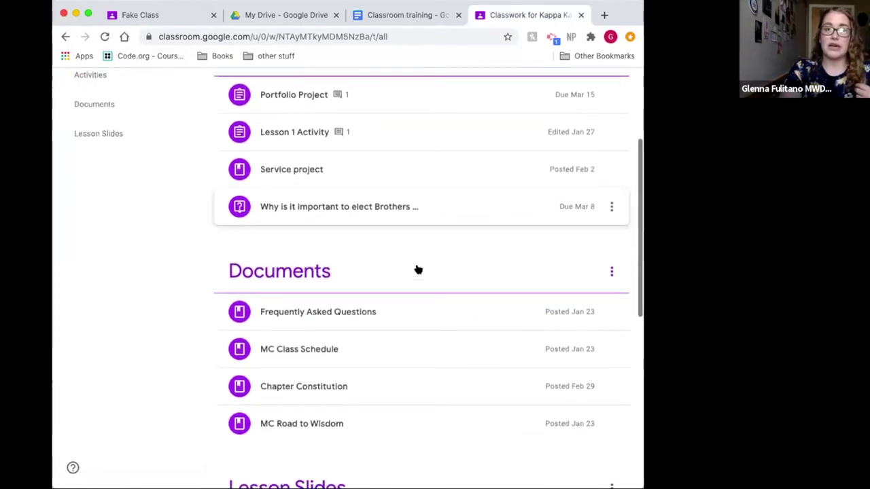
{"action": "scroll", "coordinate": [320, 176], "scroll_direction": "up", "scroll_amount": 3}
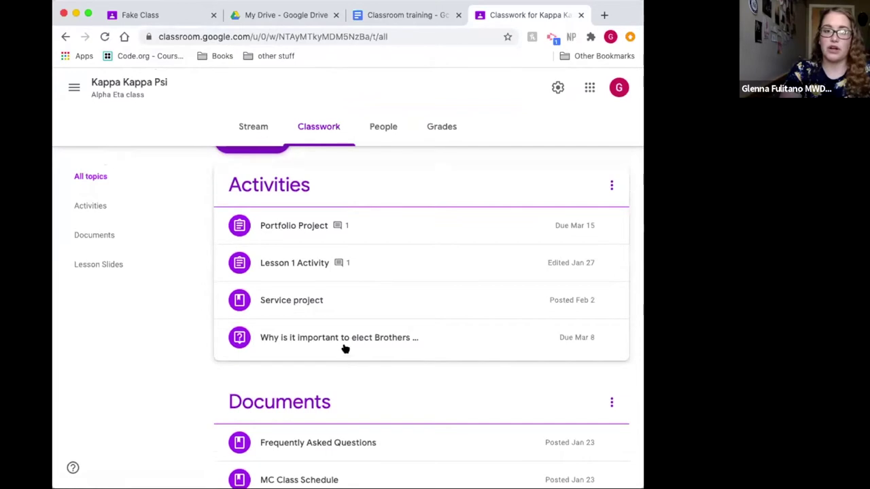
{"action": "scroll", "coordinate": [334, 213], "scroll_direction": "down", "scroll_amount": 5}
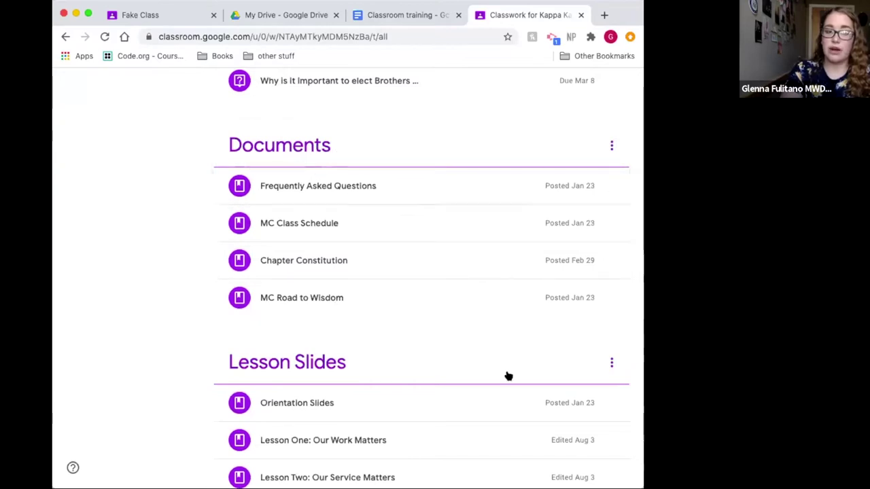
{"action": "scroll", "coordinate": [507, 375], "scroll_direction": "down", "scroll_amount": 5}
{"action": "scroll", "coordinate": [383, 172], "scroll_direction": "down", "scroll_amount": 1}
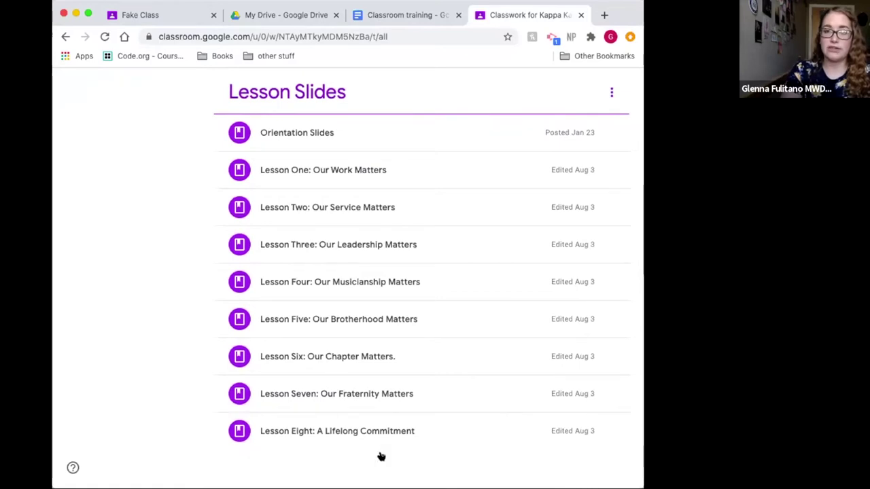
{"action": "scroll", "coordinate": [366, 433], "scroll_direction": "up", "scroll_amount": 8}
{"action": "scroll", "coordinate": [366, 433], "scroll_direction": "up", "scroll_amount": 2}
Step: Expand Portfolio Project and open its Student work page, where the one assigned student shows Missing
{"action": "left_click", "coordinate": [310, 259]}
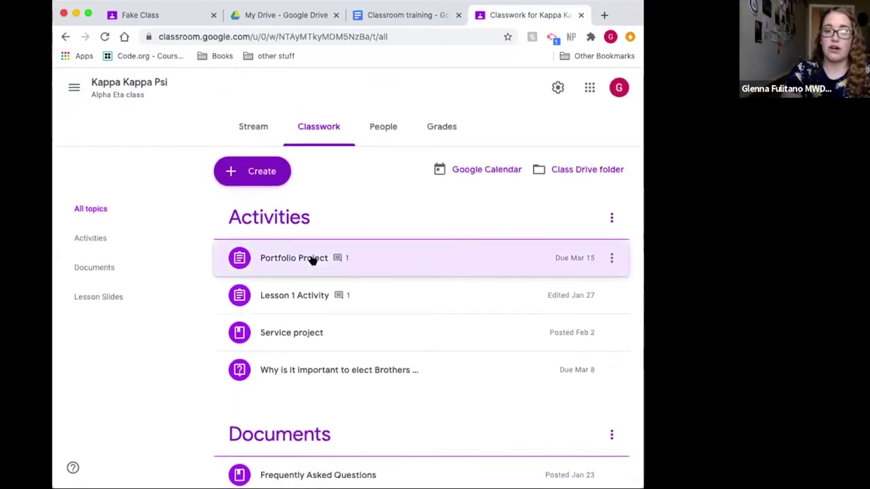
{"action": "scroll", "coordinate": [362, 332], "scroll_direction": "down", "scroll_amount": 1}
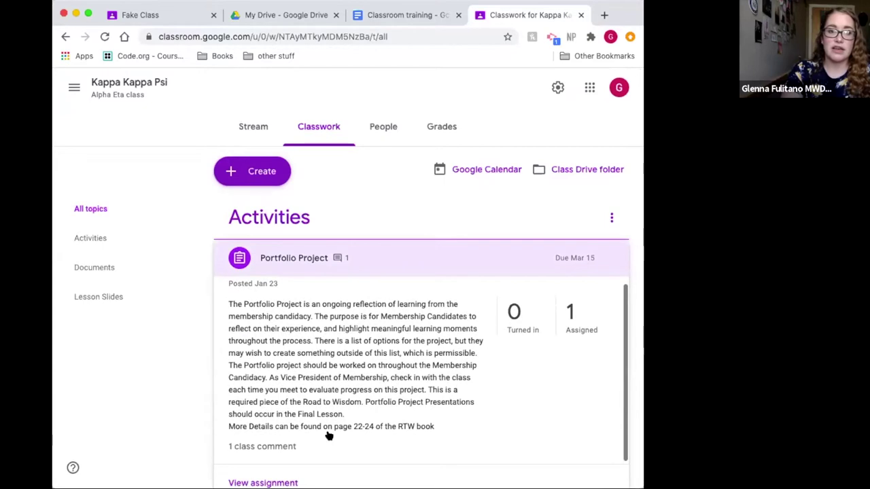
{"action": "scroll", "coordinate": [298, 472], "scroll_direction": "down", "scroll_amount": 2}
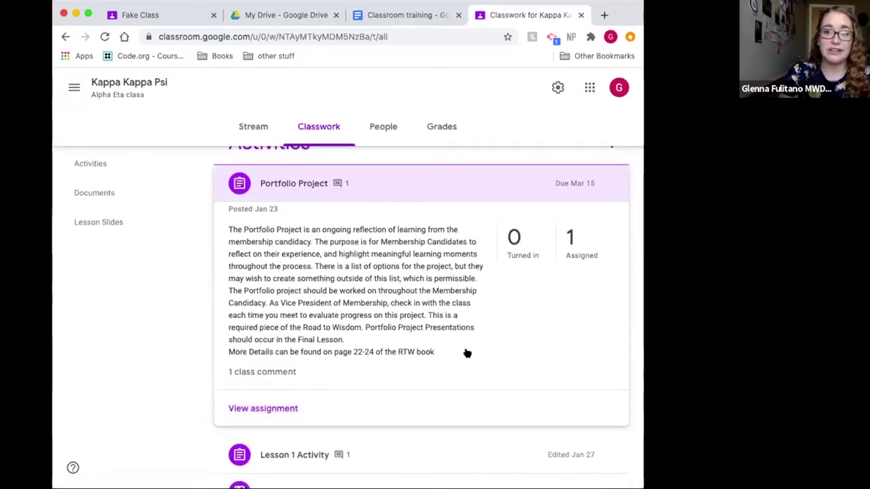
{"action": "left_click", "coordinate": [278, 411]}
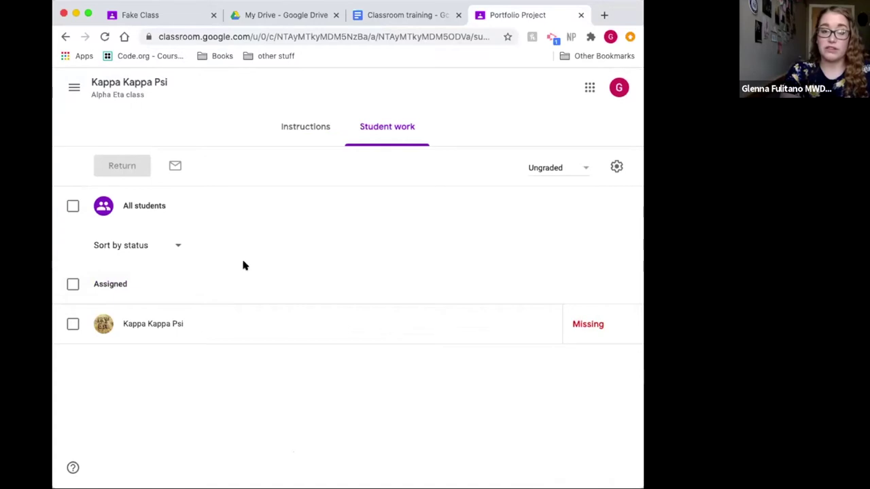
Step: Review the Portfolio Project instructions and class comment
{"action": "left_click", "coordinate": [297, 132]}
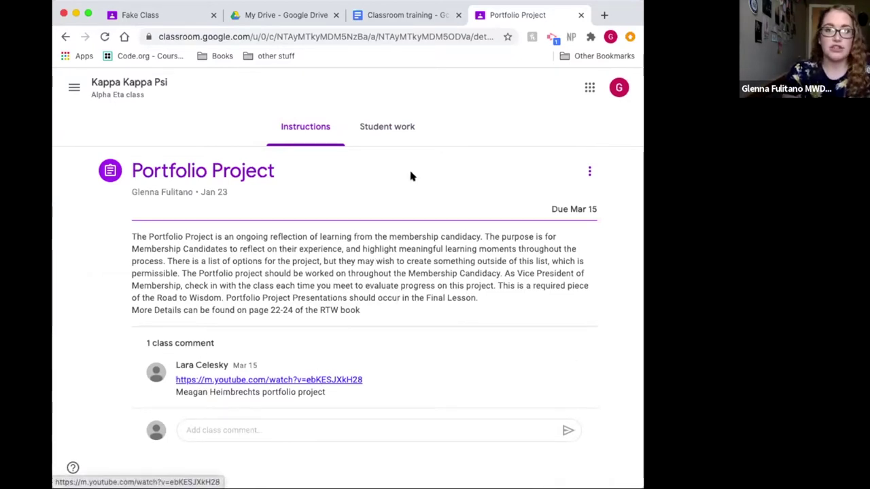
{"action": "left_click", "coordinate": [74, 90]}
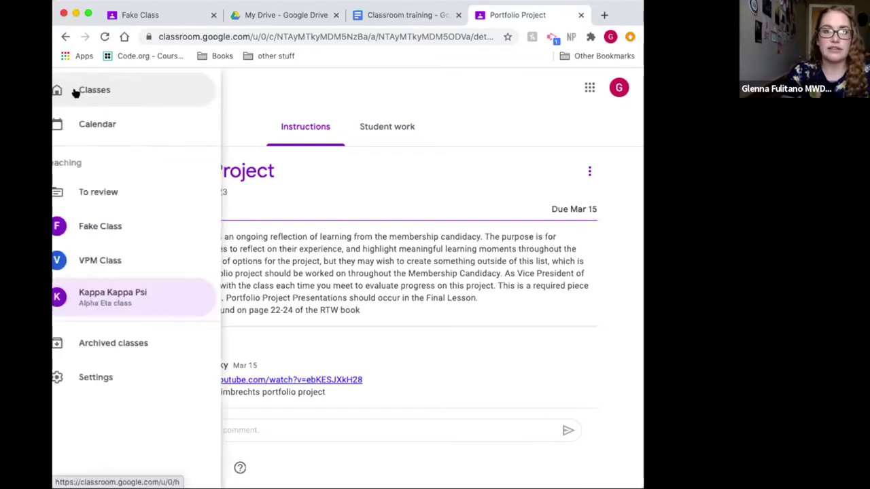
{"action": "left_click", "coordinate": [322, 148]}
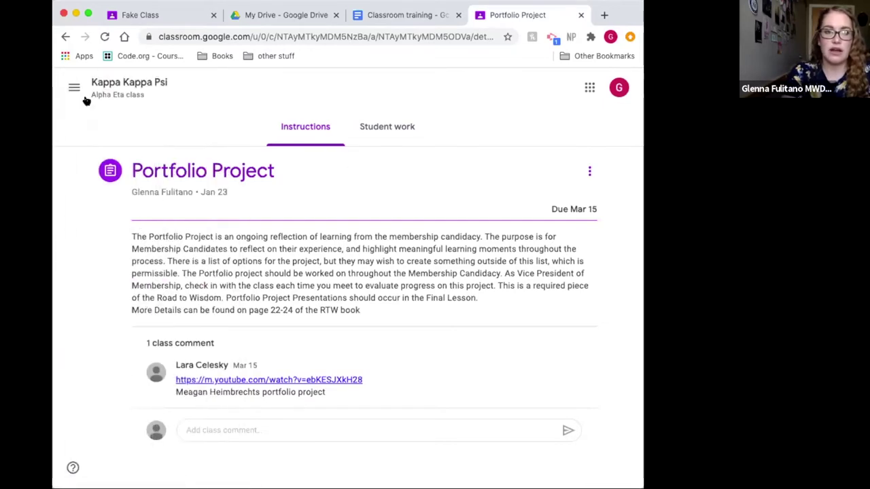
Step: Go back to the Kappa Kappa Psi Classwork list, where Portfolio Project shows 0 turned in and 1 assigned
{"action": "scroll", "coordinate": [228, 115], "scroll_direction": "left", "scroll_amount": 5}
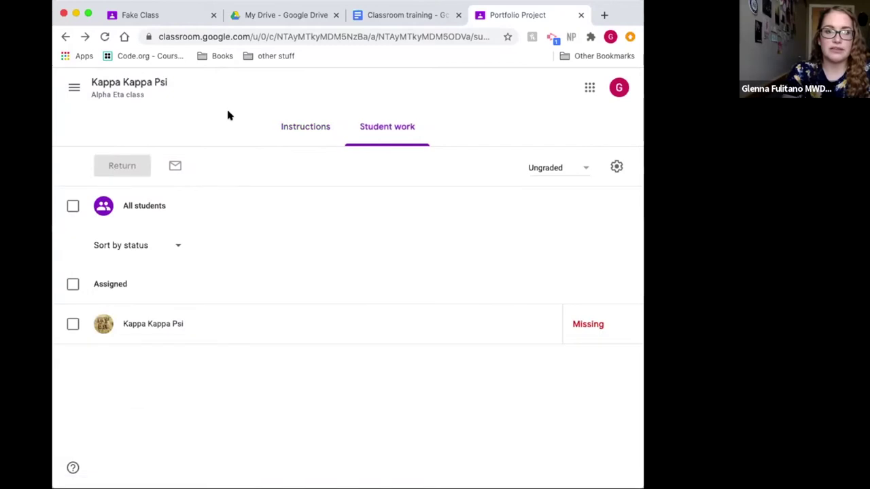
{"action": "scroll", "coordinate": [338, 198], "scroll_direction": "left", "scroll_amount": 5}
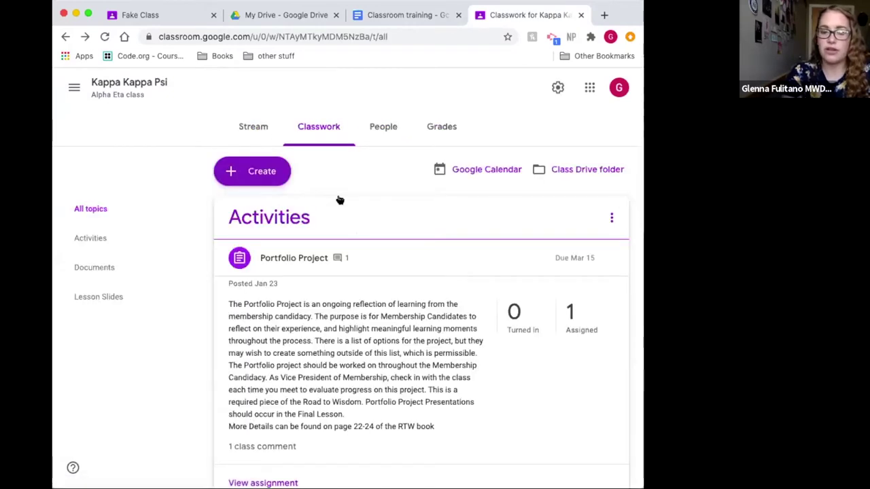
{"action": "scroll", "coordinate": [328, 207], "scroll_direction": "left", "scroll_amount": 5}
{"action": "scroll", "coordinate": [403, 290], "scroll_direction": "down", "scroll_amount": 5}
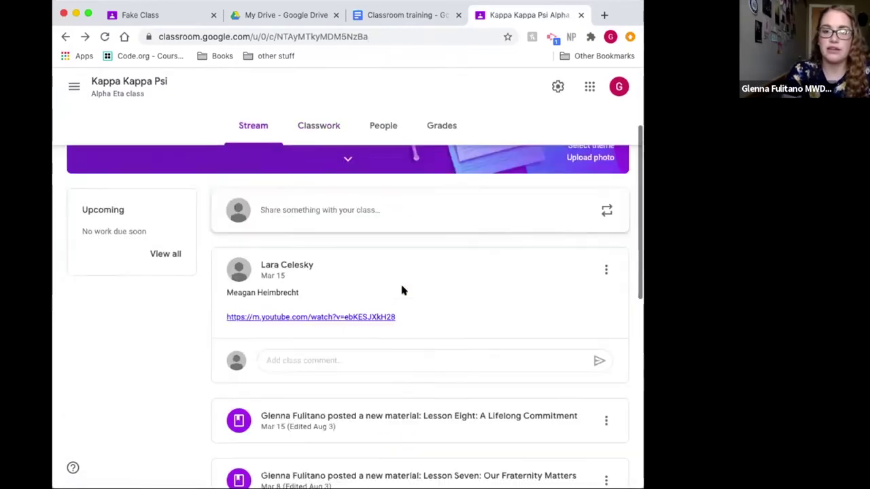
{"action": "scroll", "coordinate": [403, 290], "scroll_direction": "up", "scroll_amount": 5}
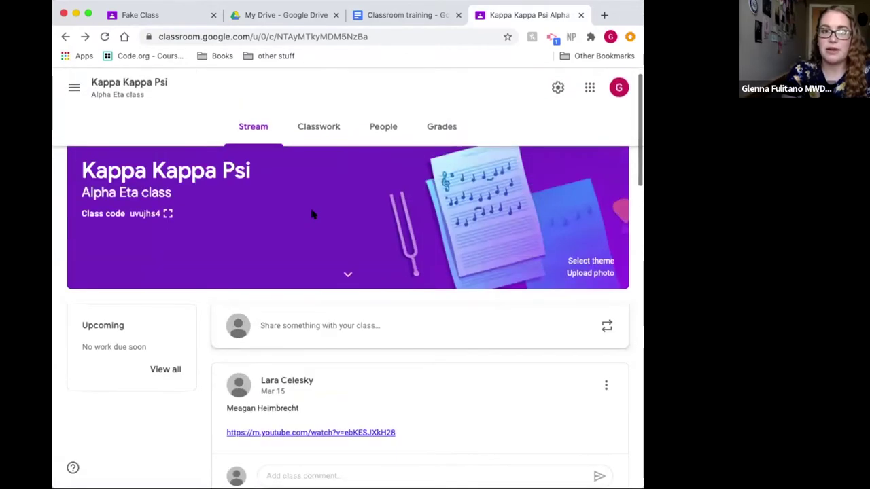
{"action": "left_click", "coordinate": [314, 129]}
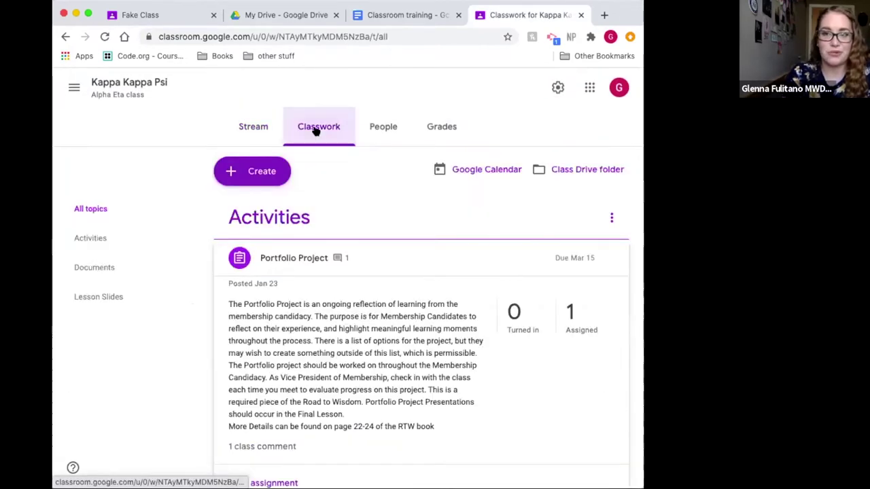